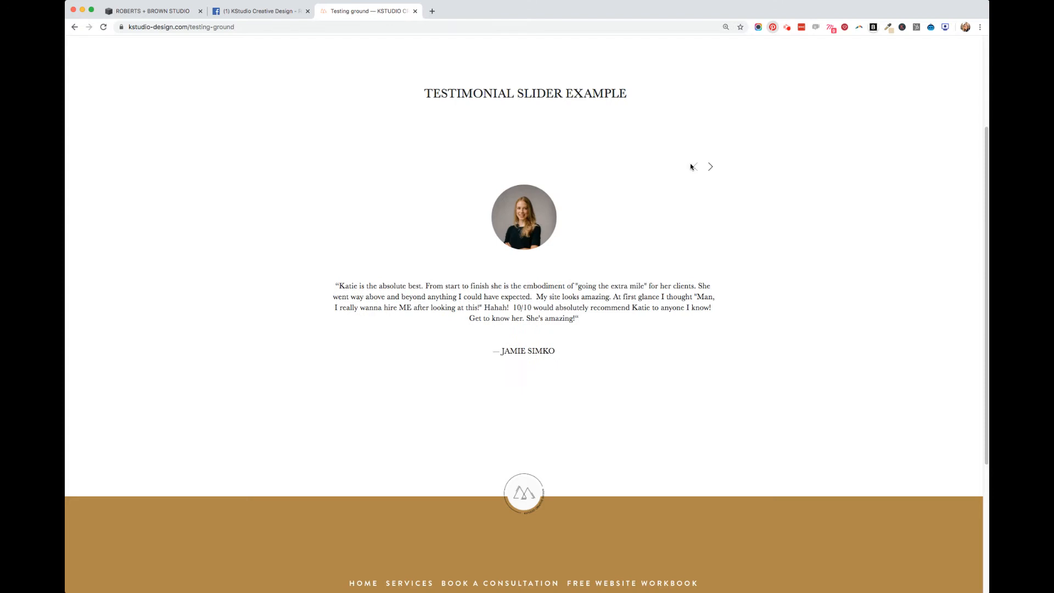
Switch to the Roberts + Brown Studio site editor and create a blog page named "Testimonials" among the unlinked pages
{"action": "left_click", "coordinate": [188, 12]}
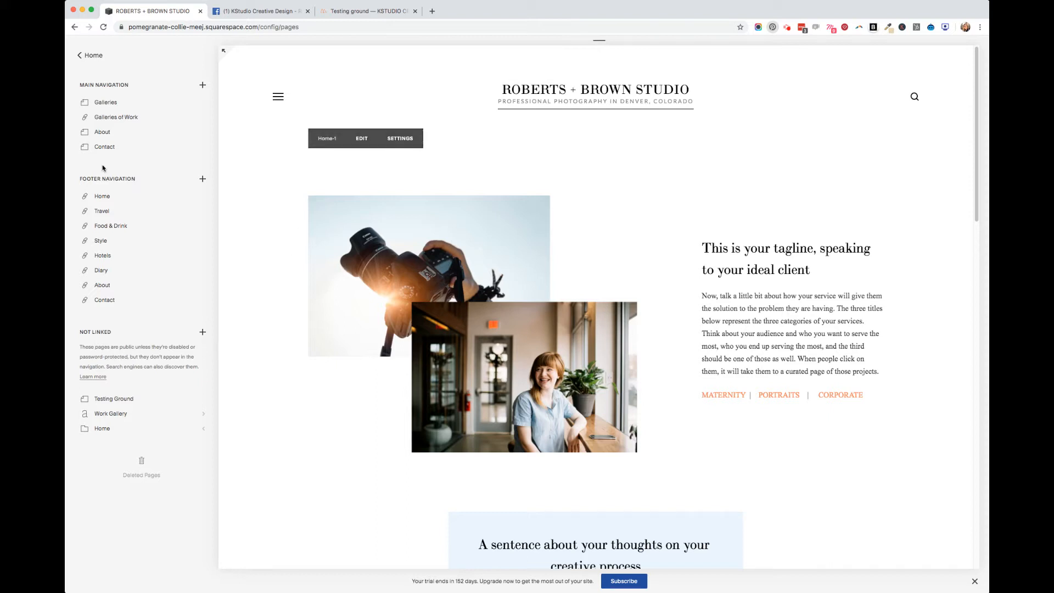
{"action": "left_click", "coordinate": [90, 55]}
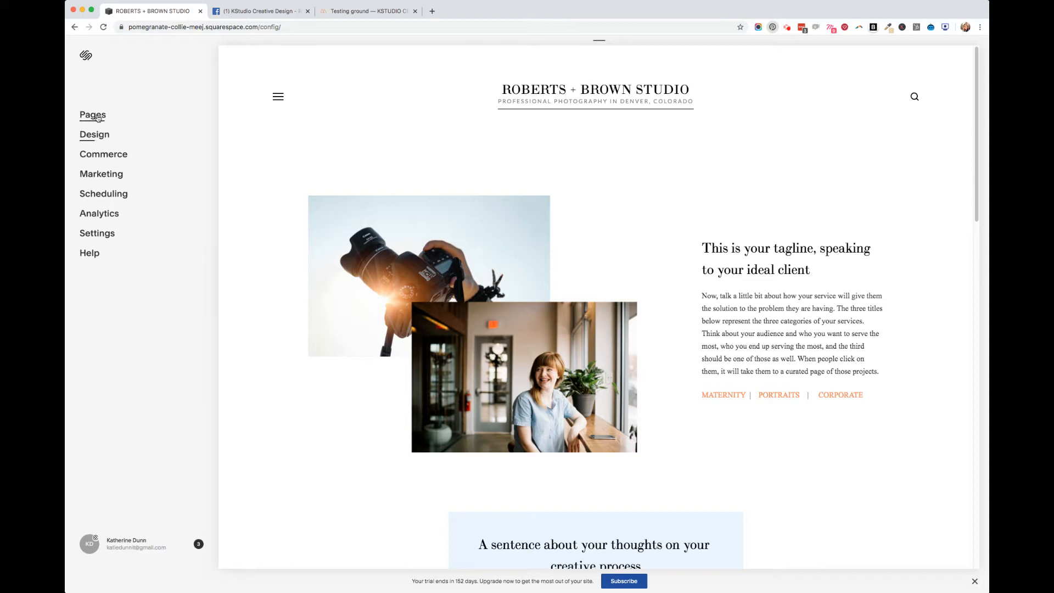
{"action": "left_click", "coordinate": [97, 117]}
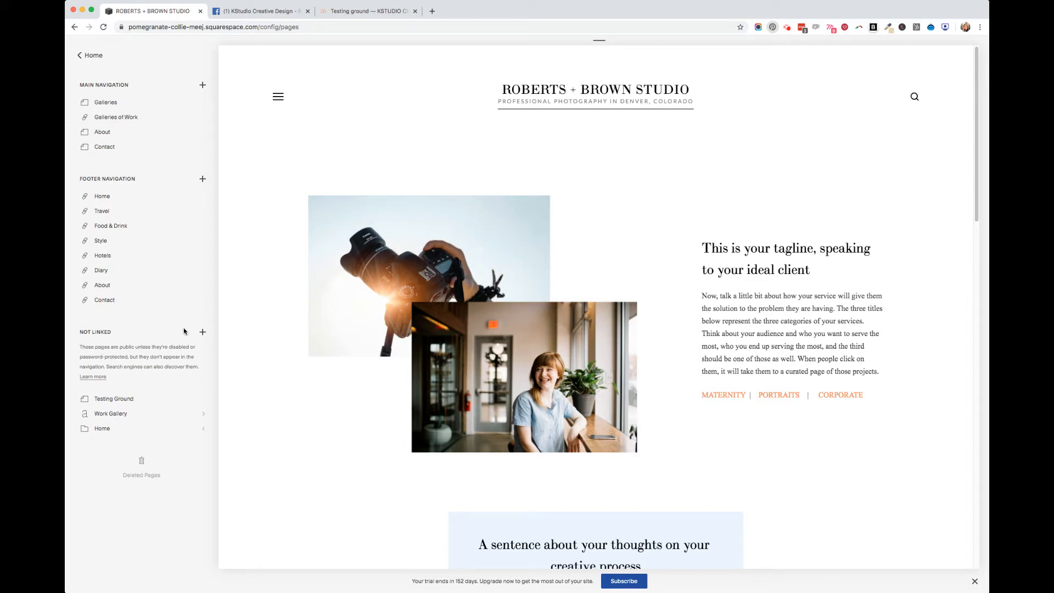
{"action": "left_click", "coordinate": [203, 332]}
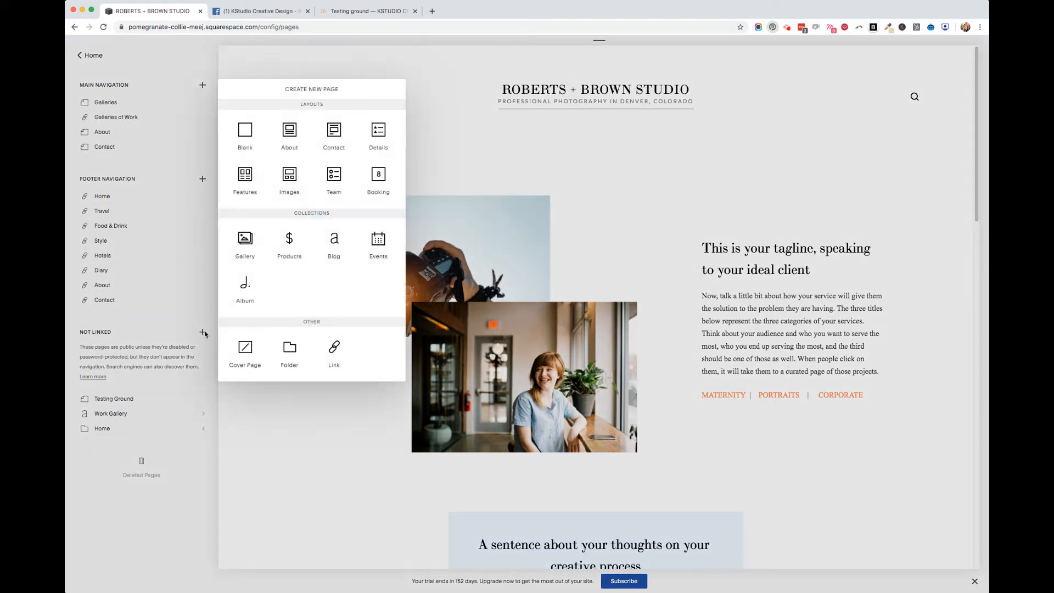
{"action": "left_click", "coordinate": [343, 244]}
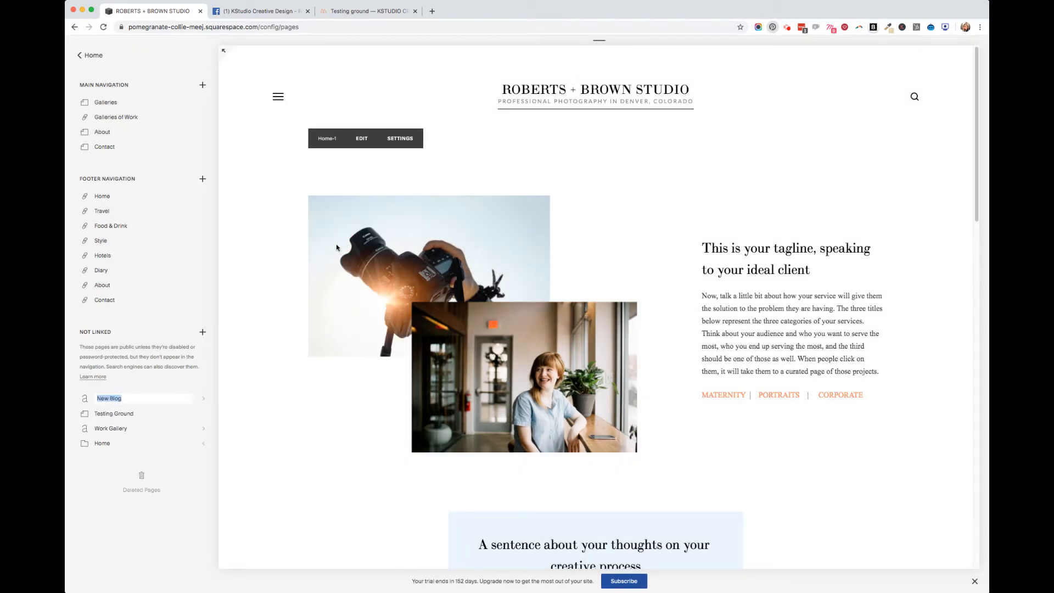
{"action": "type", "text": "TE"}
{"action": "type", "text": "estimonials"}
{"action": "key", "text": "Return"}
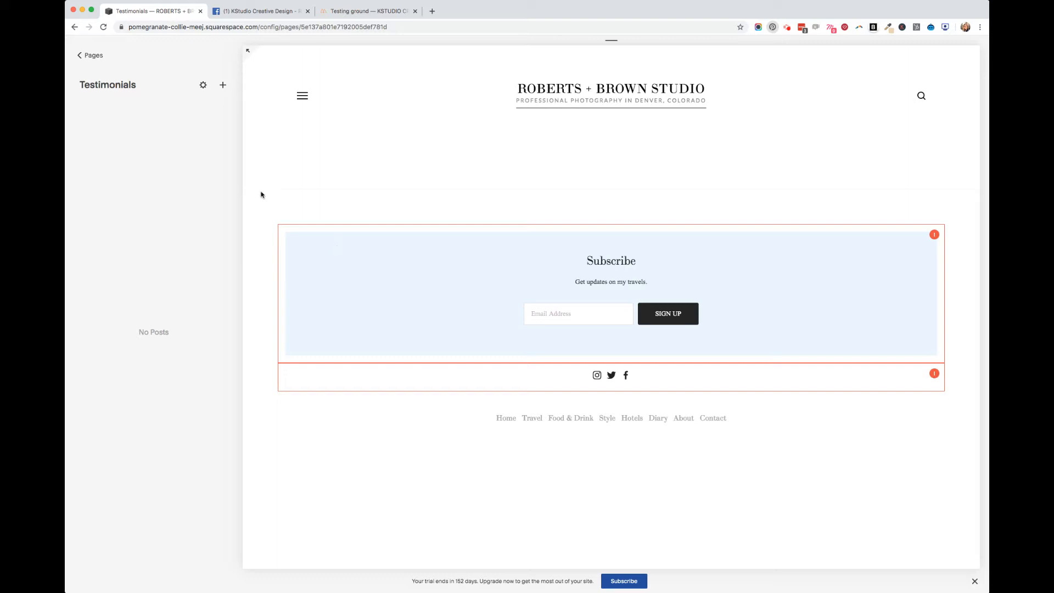
Add a new post to the Testimonials blog and title it "Testimonial #1"
{"action": "left_click", "coordinate": [223, 86]}
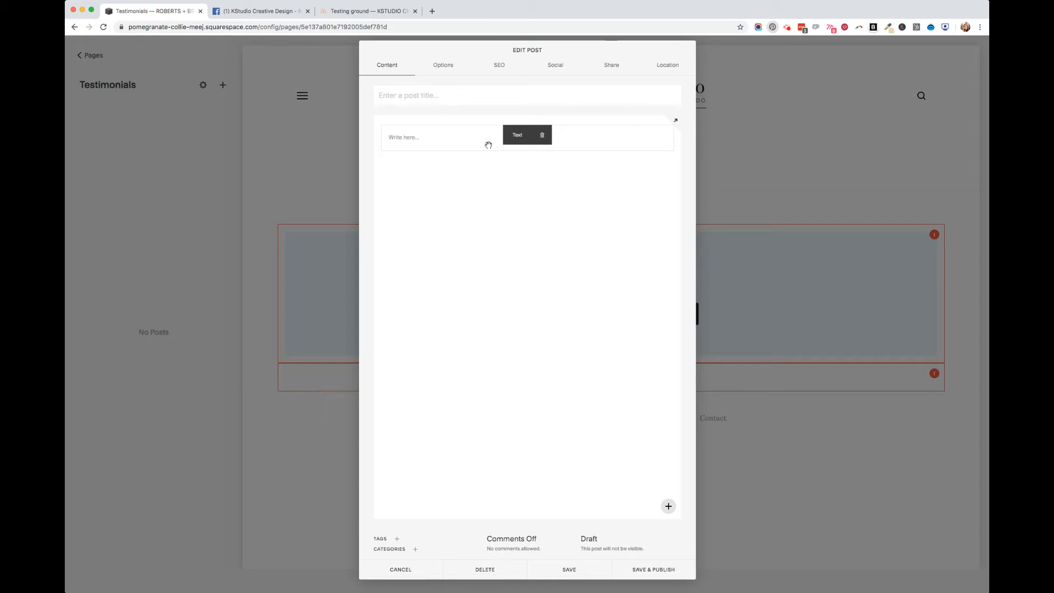
{"action": "type", "text": "Testimonial #1"}
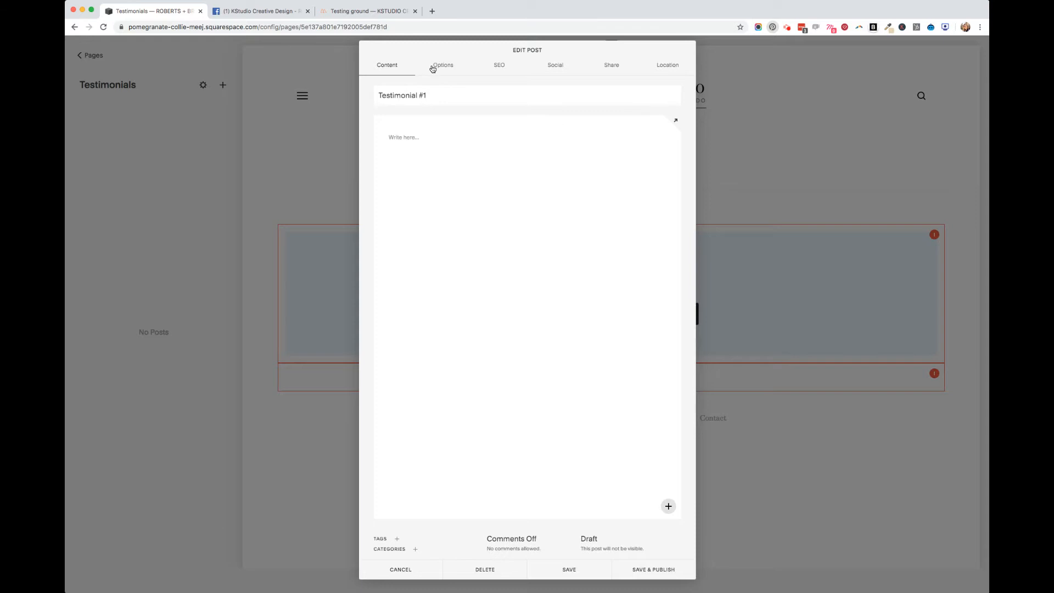
{"action": "left_click_drag", "start_coordinate": [440, 94], "coordinate": [377, 94]}
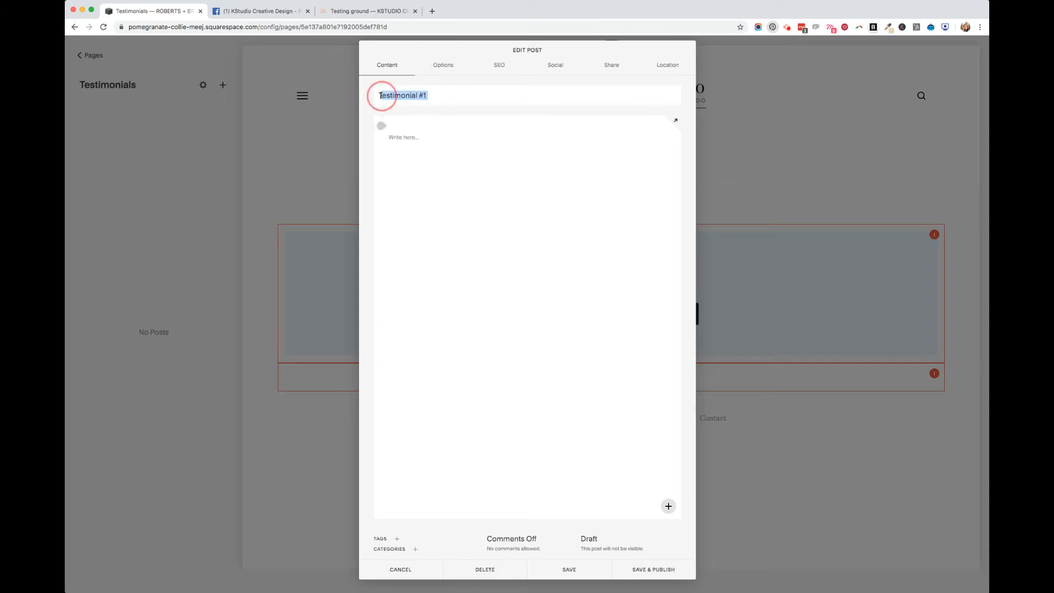
{"action": "left_click", "coordinate": [453, 94]}
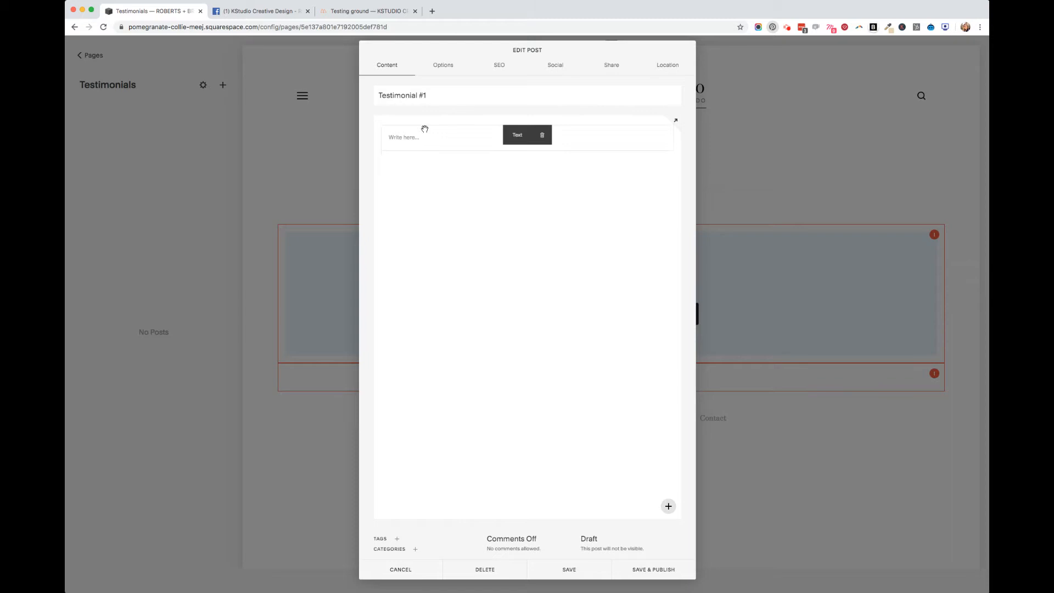
Upload the portrait of the woman on a pink background as the post's thumbnail, consulting the testimonial slider example for reference
{"action": "left_click", "coordinate": [449, 69]}
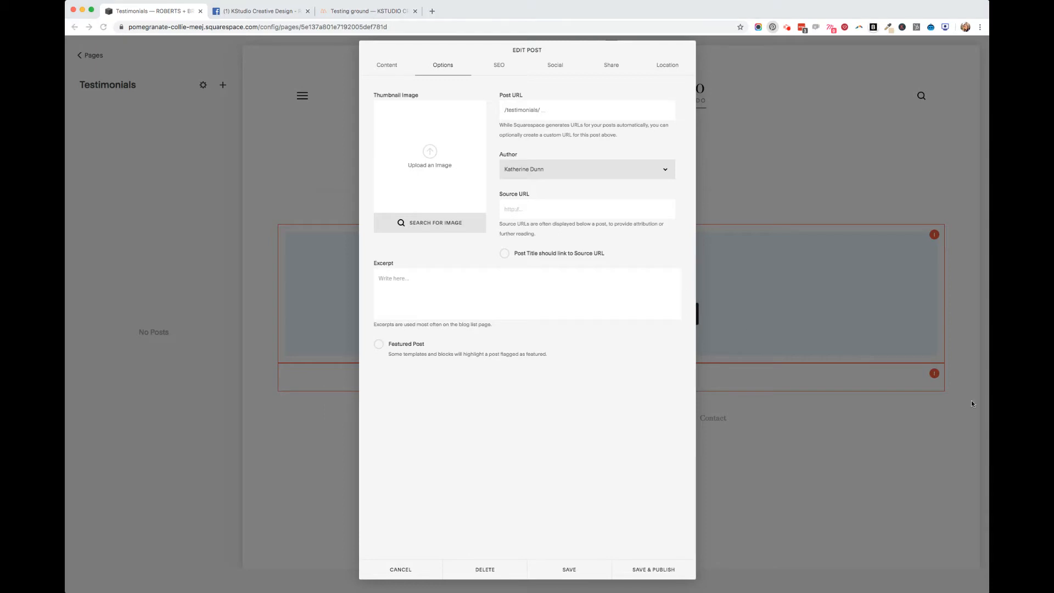
{"action": "left_click_drag", "start_coordinate": [461, 166], "coordinate": [461, 166]}
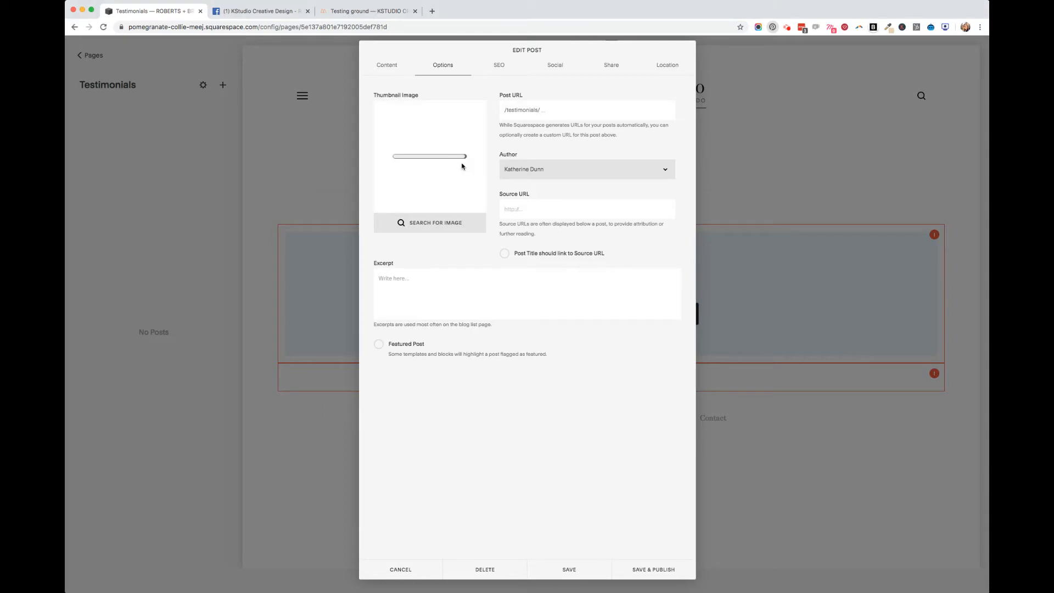
{"action": "left_click", "coordinate": [366, 15]}
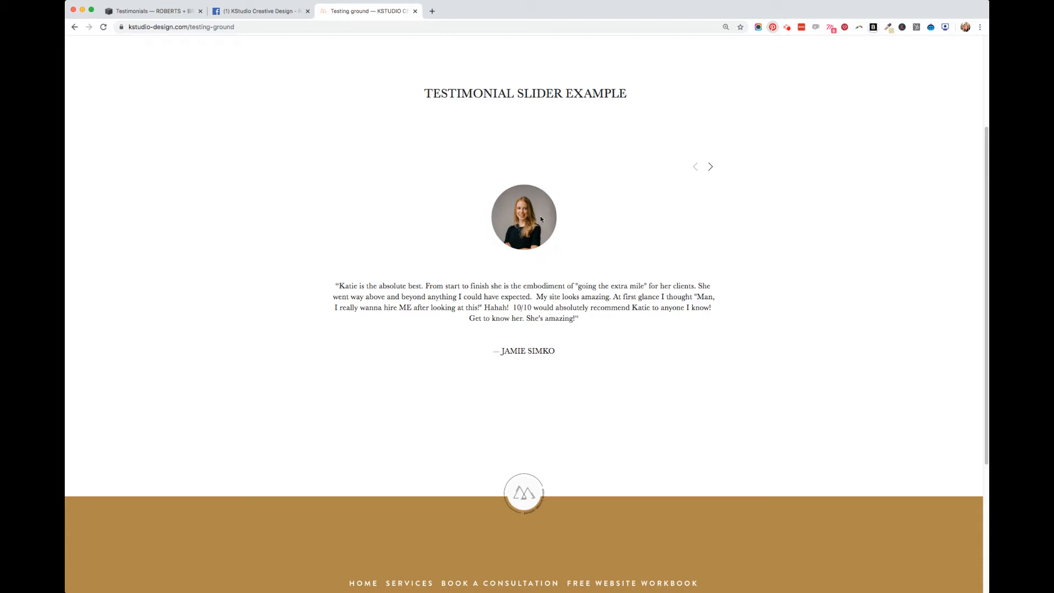
{"action": "left_click", "coordinate": [178, 11]}
Crop the thumbnail portrait to a 1:1 ratio, shift it slightly within the frame, and save the edited image
{"action": "mouse_move", "coordinate": [429, 181]}
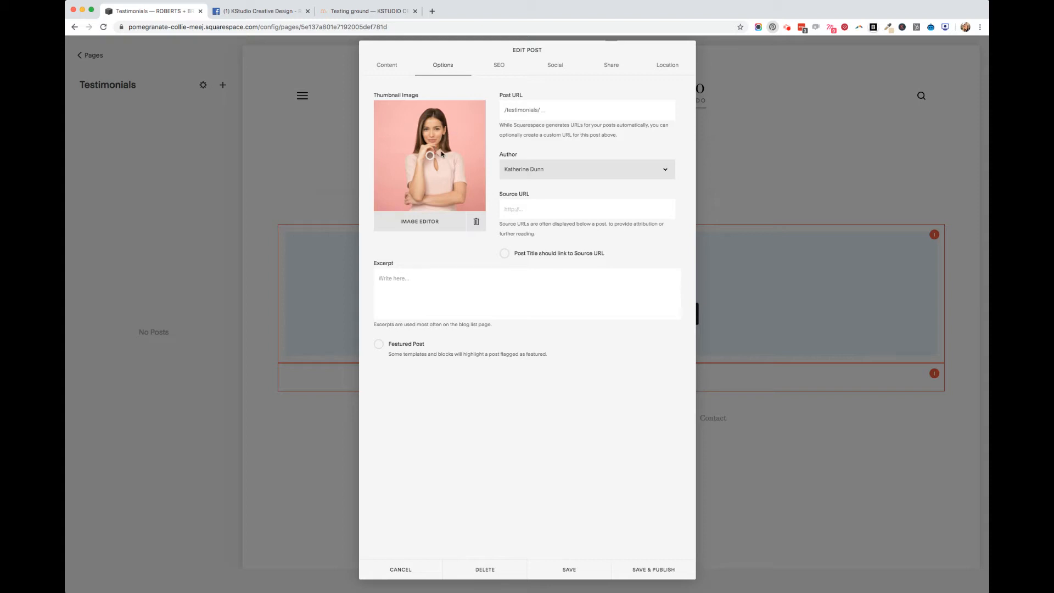
{"action": "left_click", "coordinate": [432, 225]}
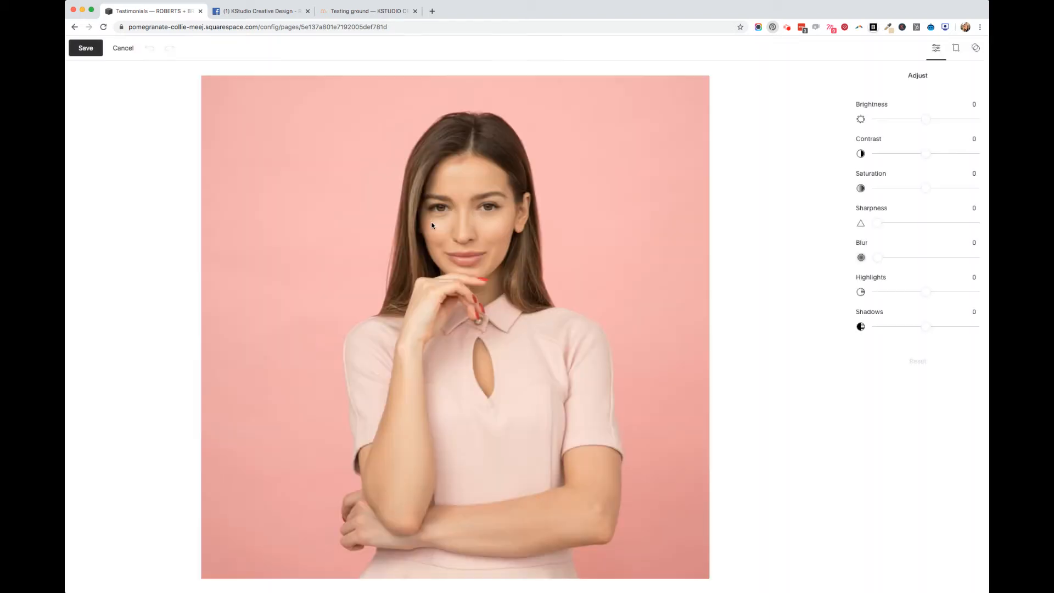
{"action": "left_click", "coordinate": [956, 49]}
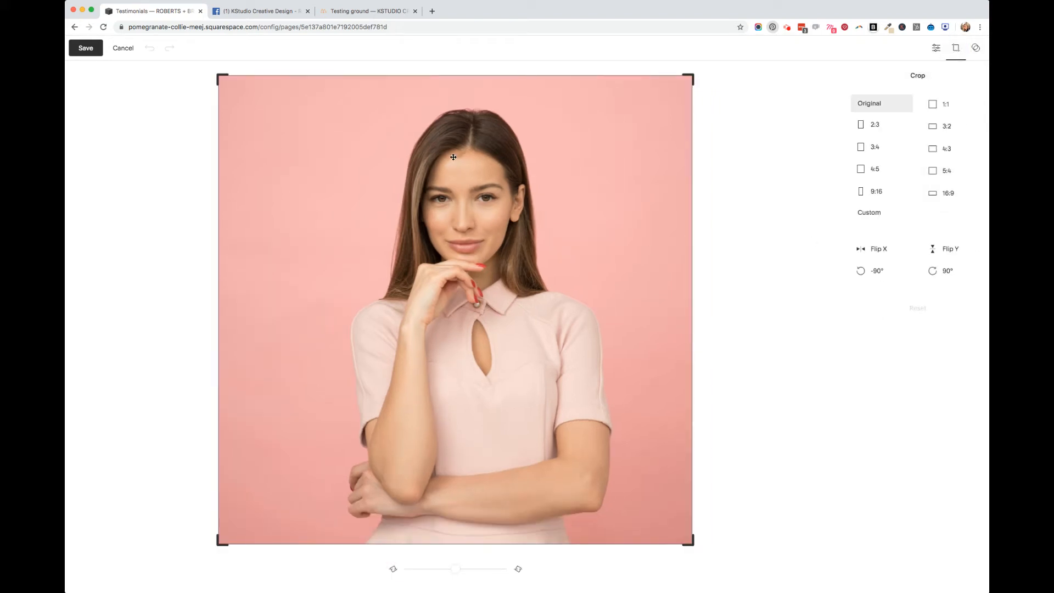
{"action": "left_click", "coordinate": [937, 105]}
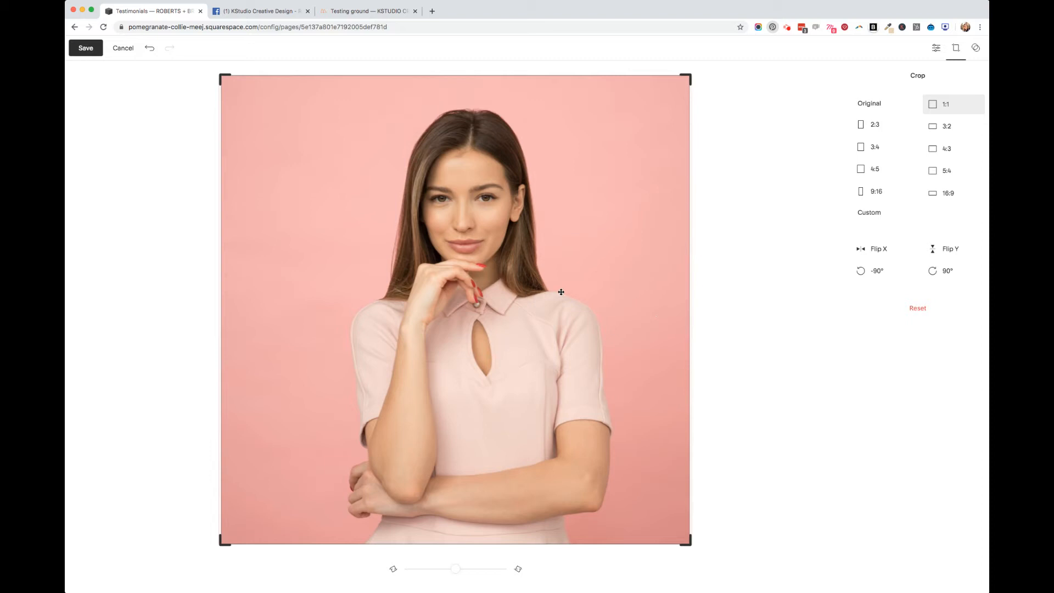
{"action": "mouse_move", "coordinate": [561, 292]}
{"action": "left_mouse_down"}
{"action": "mouse_move", "coordinate": [591, 292]}
{"action": "mouse_move", "coordinate": [531, 290]}
{"action": "mouse_move", "coordinate": [572, 291]}
{"action": "left_mouse_up"}
{"action": "left_click", "coordinate": [92, 53]}
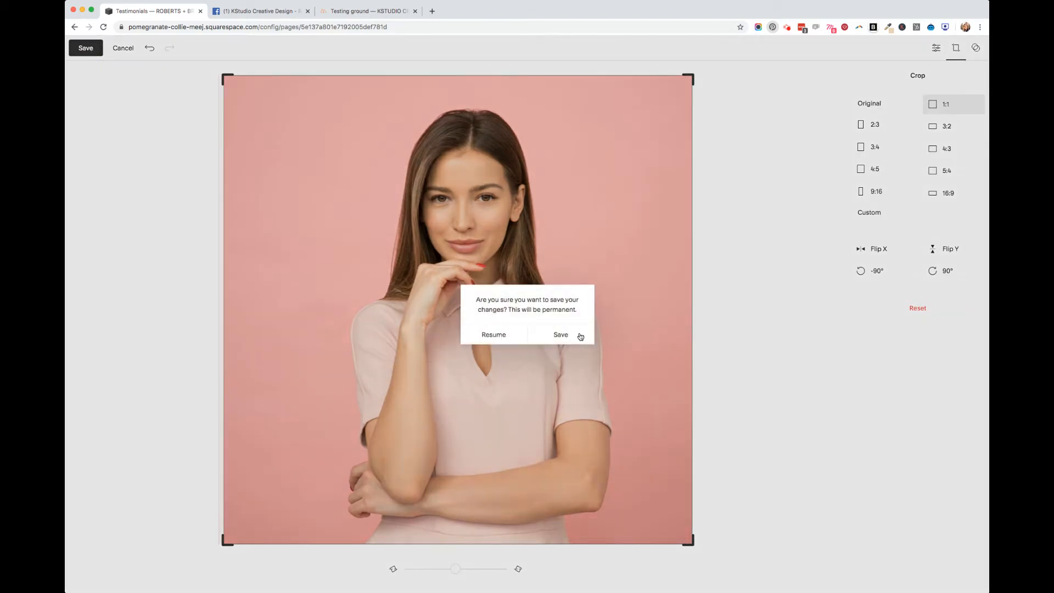
{"action": "left_click", "coordinate": [561, 335]}
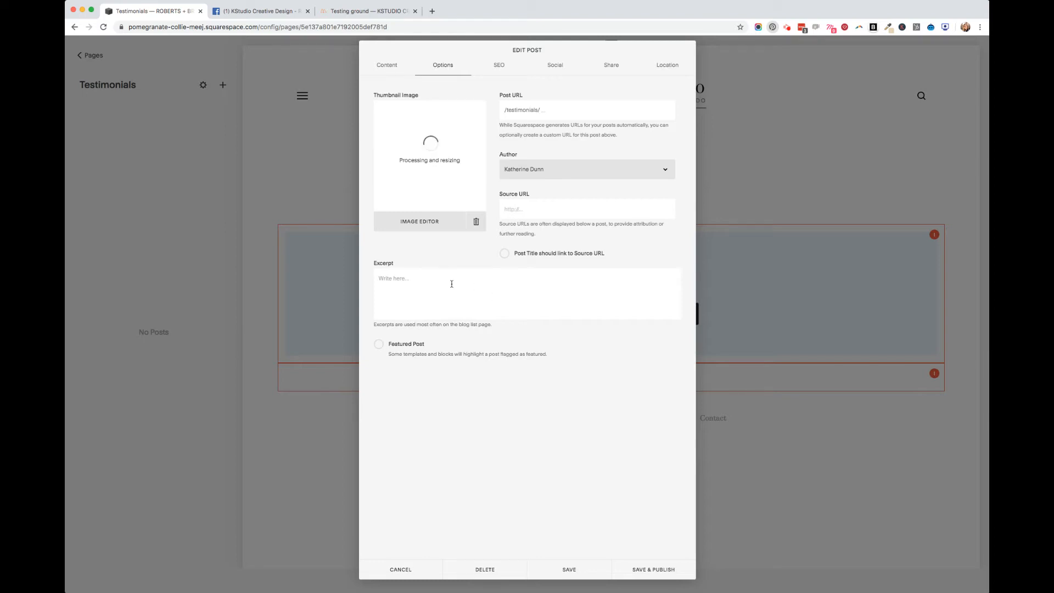
Copy the text of the first review on the KStudio Creative Design Facebook page into the post's excerpt
{"action": "left_click", "coordinate": [403, 285]}
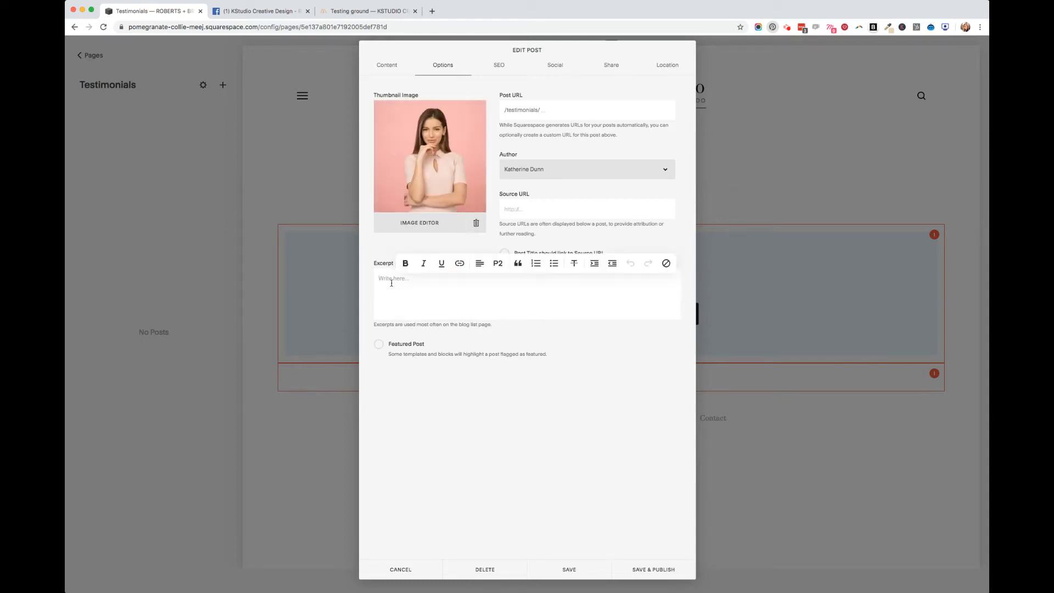
{"action": "left_click", "coordinate": [234, 12]}
{"action": "left_click_drag", "start_coordinate": [577, 385], "coordinate": [513, 323]}
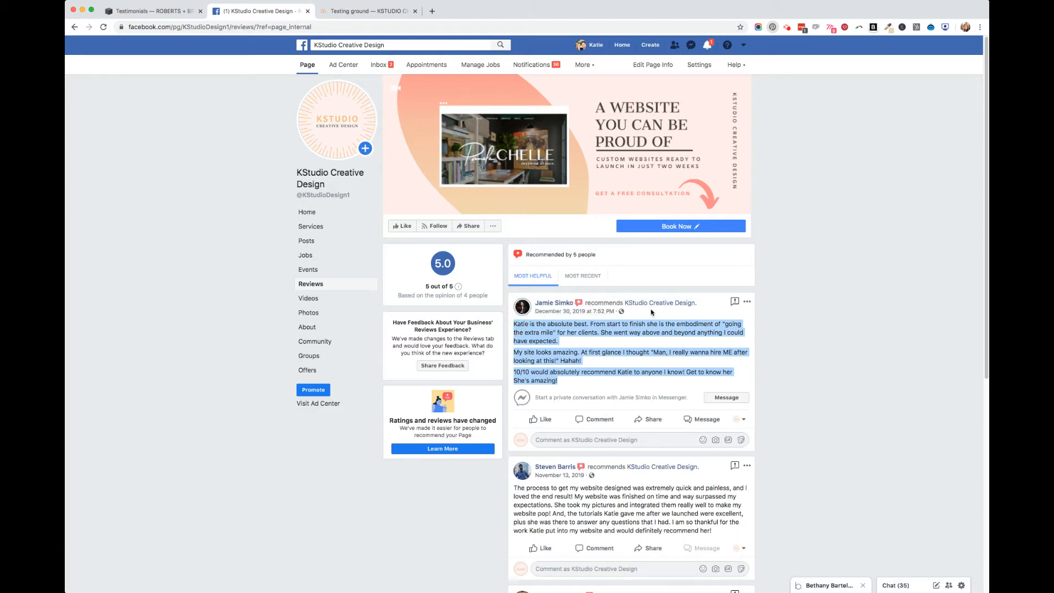
{"action": "left_click", "coordinate": [139, 15]}
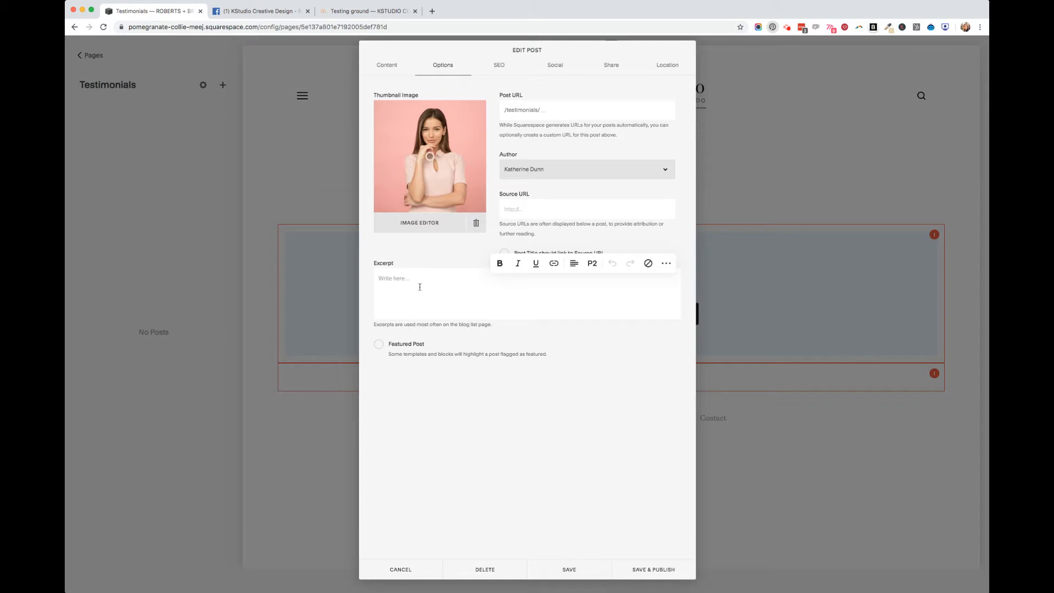
{"action": "key", "text": "super+v"}
Join the three paragraphs of the pasted review into one continuous paragraph
{"action": "left_click", "coordinate": [381, 312]}
{"action": "scroll", "coordinate": [665, 289], "scroll_direction": "up", "scroll_amount": 3}
{"action": "scroll", "coordinate": [523, 313], "scroll_direction": "down", "scroll_amount": 3}
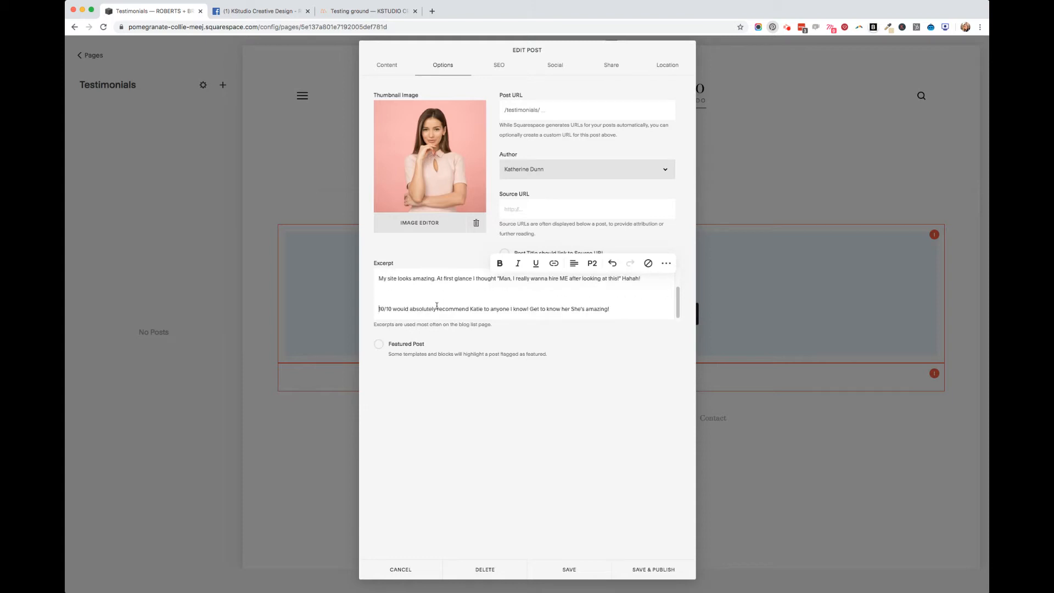
{"action": "key", "text": "BackSpace"}
{"action": "key", "text": "BackSpace"}
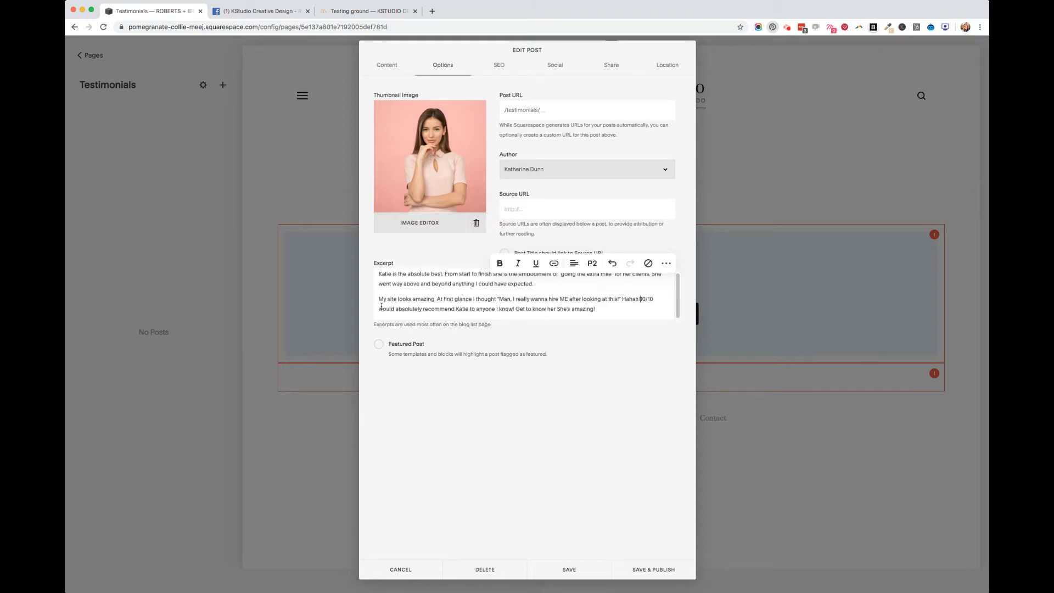
{"action": "left_click", "coordinate": [380, 300]}
{"action": "key", "text": "BackSpace"}
Enclose the review in quotation marks and add the reviewer's name in capitals on a new line below it
{"action": "left_click", "coordinate": [380, 277]}
{"action": "type", "text": "\""}
{"action": "left_click", "coordinate": [463, 316]}
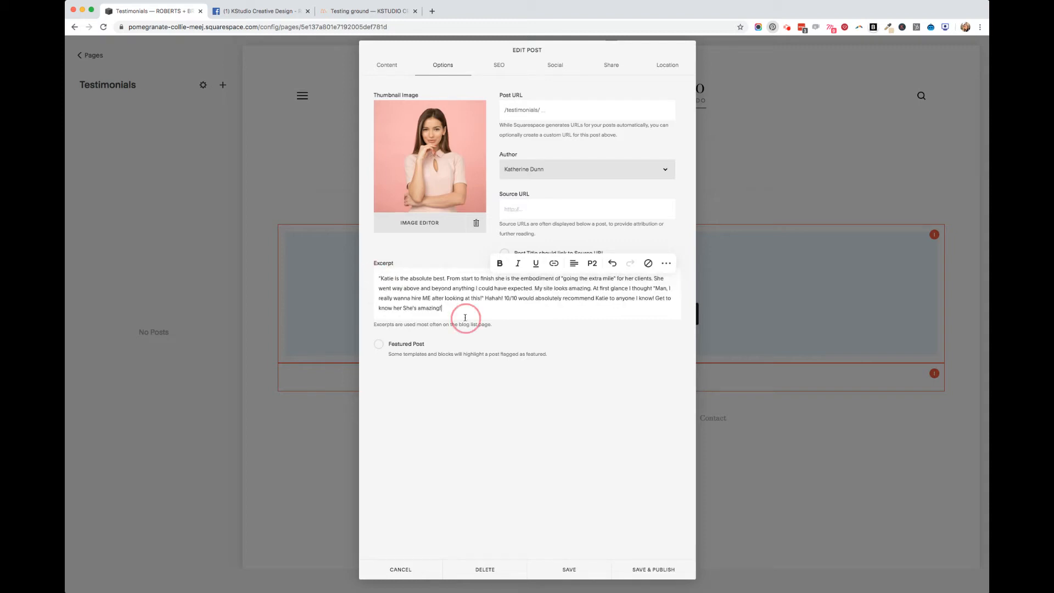
{"action": "key", "text": "Return"}
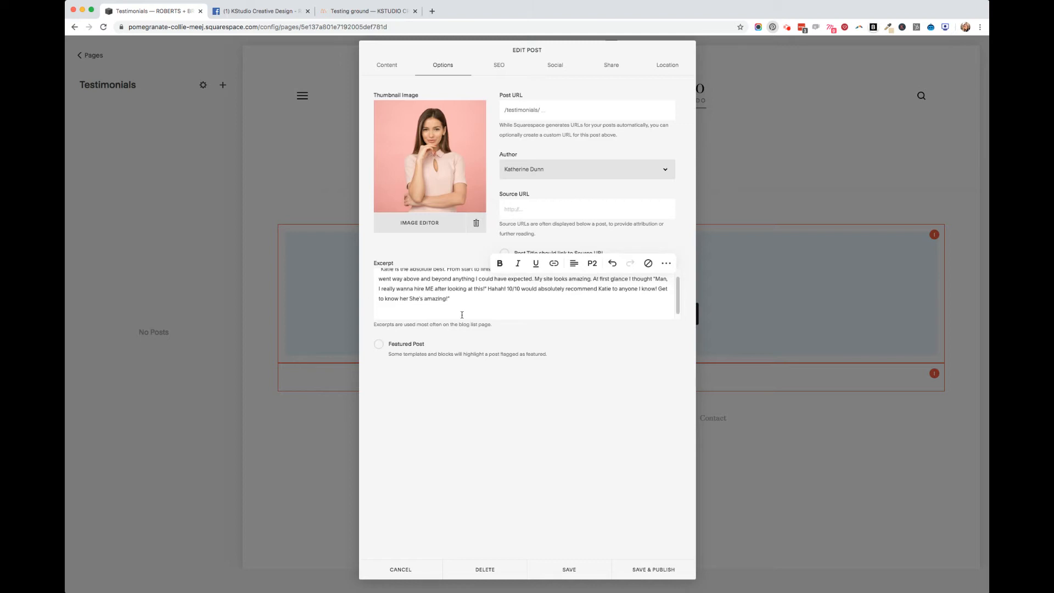
Insert an empty line above the quoted review in the excerpt
{"action": "scroll", "coordinate": [384, 280], "scroll_direction": "up", "scroll_amount": 2}
{"action": "left_click", "coordinate": [377, 278]}
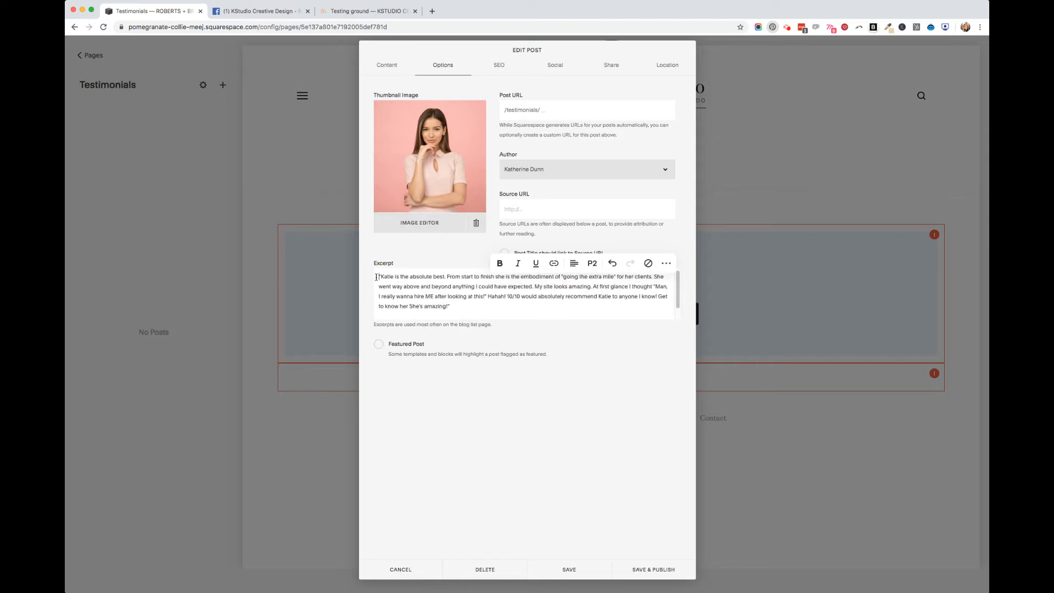
{"action": "key", "text": "Return"}
{"action": "left_click", "coordinate": [393, 281]}
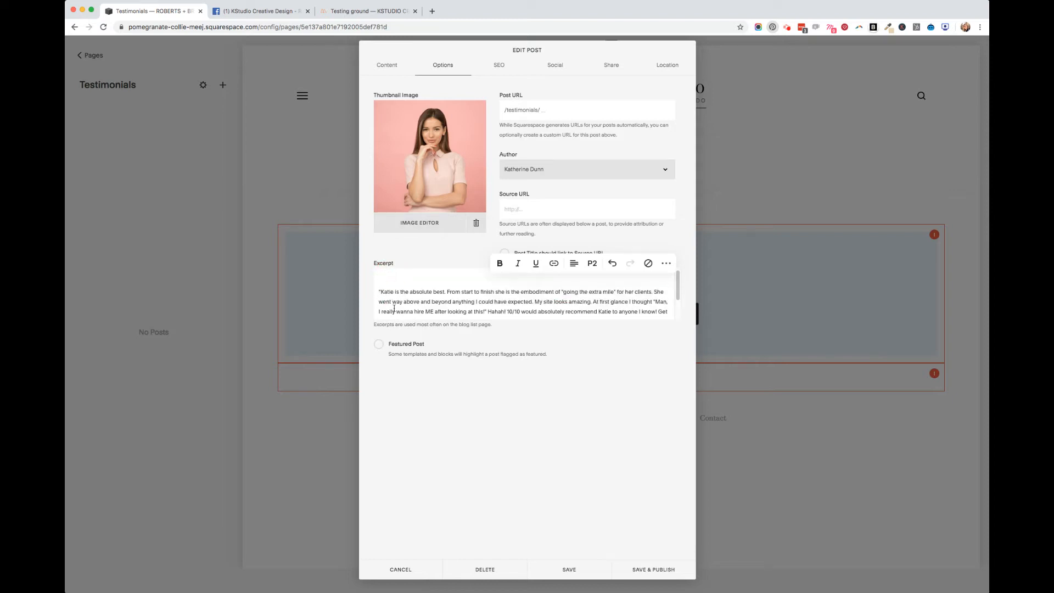
Check the excerpt down to the reviewer's name, save and publish the post, and close the sharing dialog
{"action": "scroll", "coordinate": [394, 309], "scroll_direction": "down", "scroll_amount": 1}
{"action": "scroll", "coordinate": [393, 296], "scroll_direction": "down", "scroll_amount": 2}
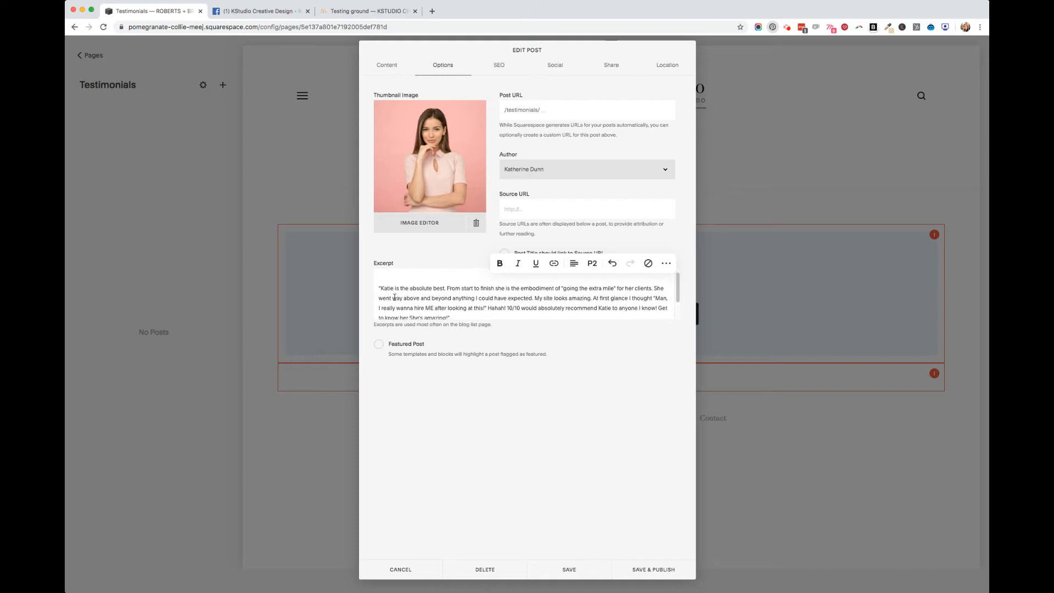
{"action": "left_click", "coordinate": [389, 301]}
{"action": "left_click", "coordinate": [382, 309]}
{"action": "left_click_drag", "start_coordinate": [382, 309], "coordinate": [417, 309]}
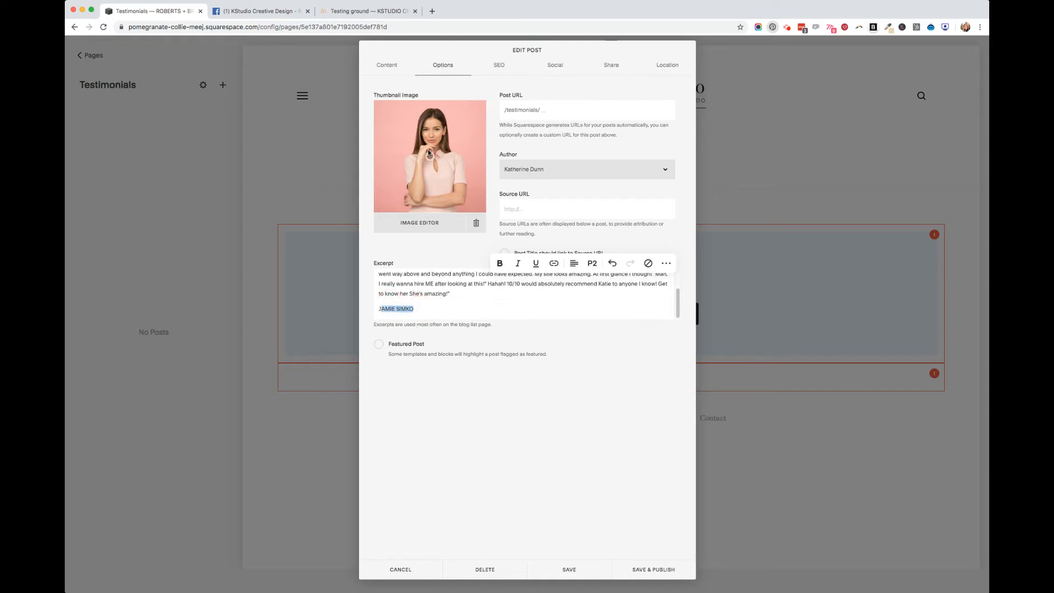
{"action": "left_click", "coordinate": [503, 304]}
{"action": "left_click", "coordinate": [653, 569]}
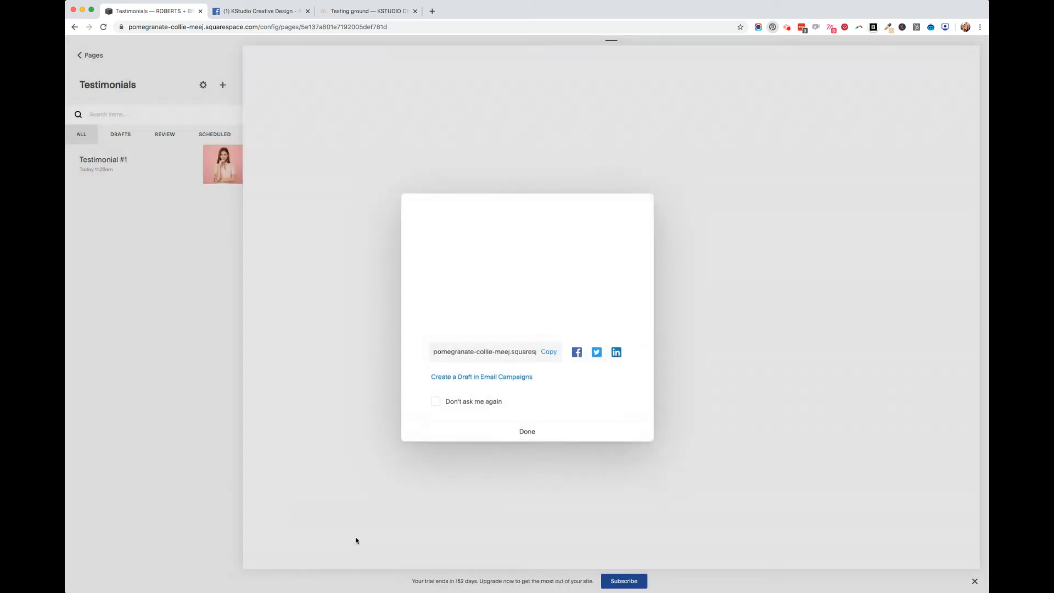
{"action": "left_click", "coordinate": [562, 434]}
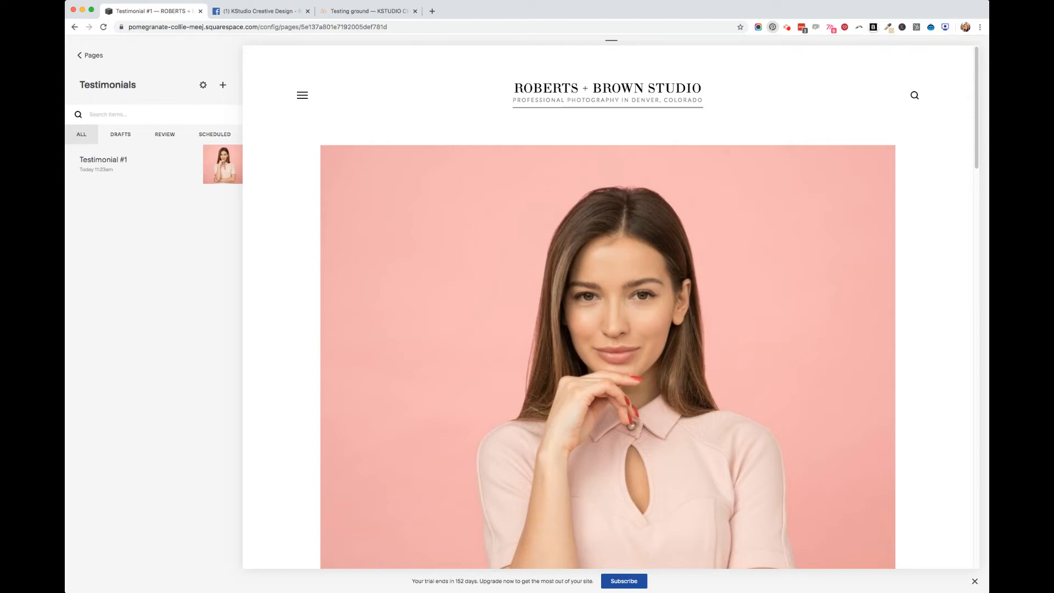
Create a blog post titled "Testimonial #2" and upload the second client's photo as its thumbnail image
{"action": "left_click", "coordinate": [225, 88]}
{"action": "type", "text": "Testimonial #2"}
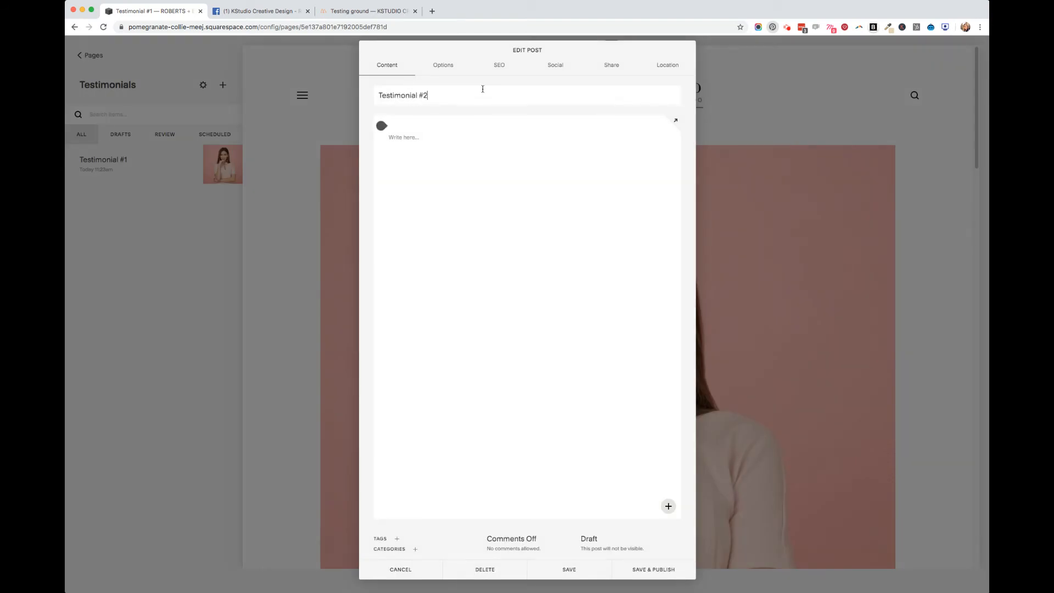
{"action": "left_click", "coordinate": [454, 67]}
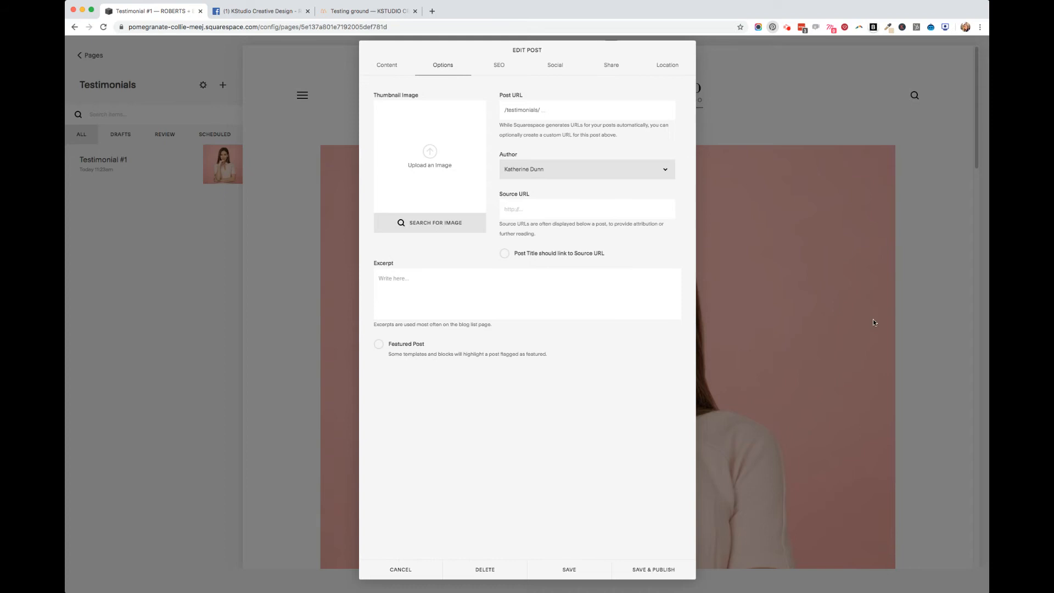
{"action": "left_click_drag", "start_coordinate": [597, 320], "coordinate": [465, 192]}
Paste the review into the post's excerpt and join its three paragraphs into one continuous paragraph
{"action": "left_click", "coordinate": [451, 293]}
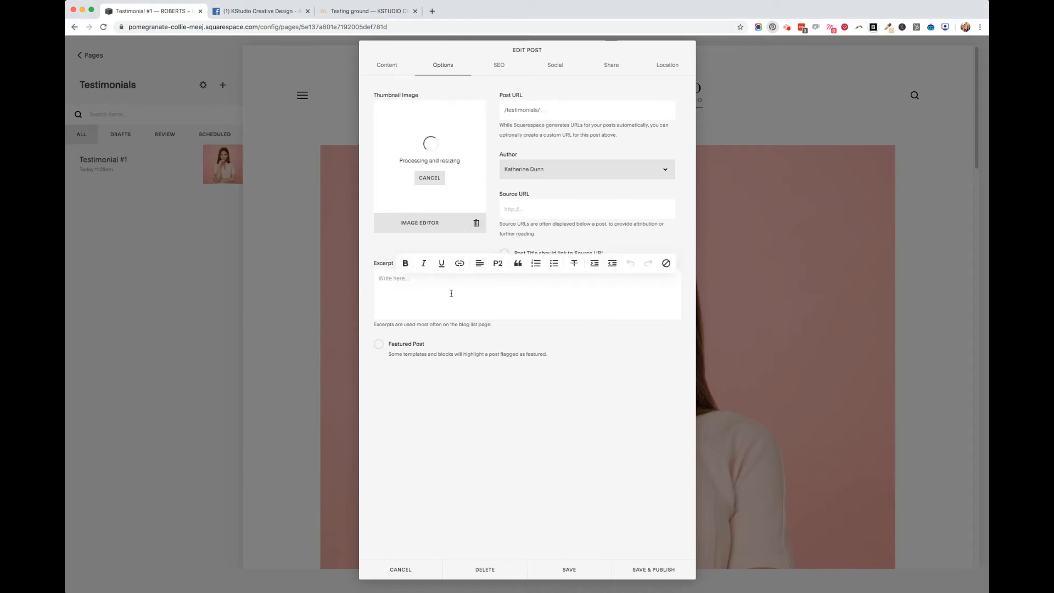
{"action": "key", "text": "super+v"}
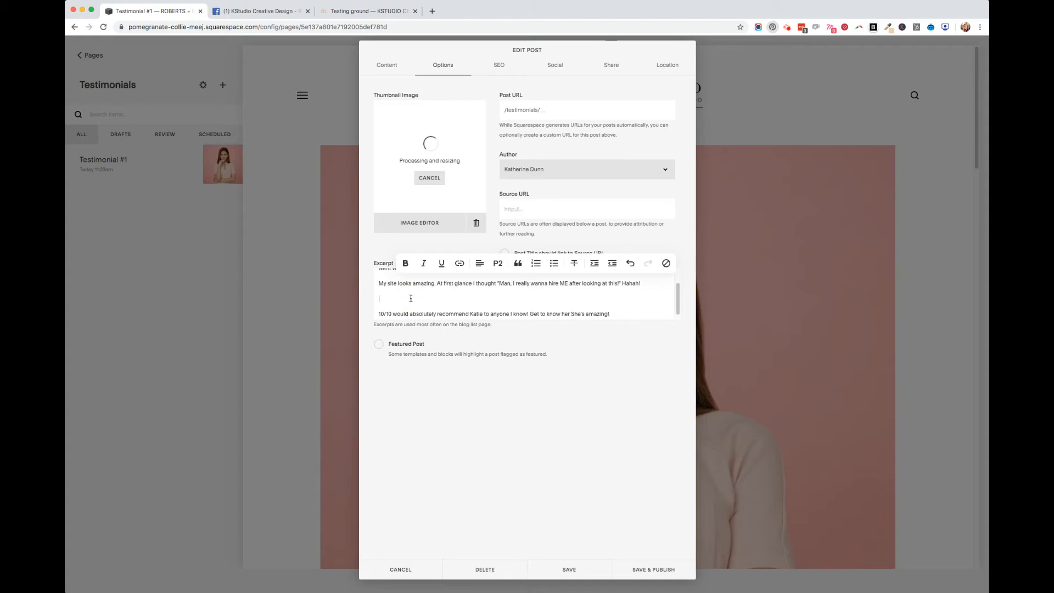
{"action": "scroll", "coordinate": [411, 298], "scroll_direction": "up", "scroll_amount": 1}
{"action": "key", "text": "Down"}
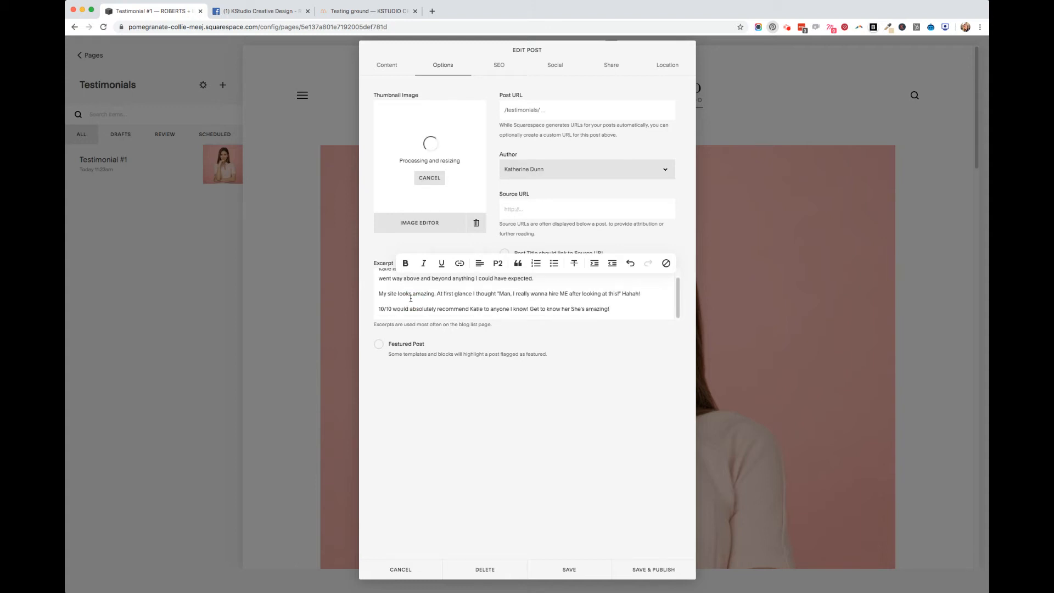
{"action": "left_click", "coordinate": [377, 309]}
{"action": "key", "text": "BackSpace"}
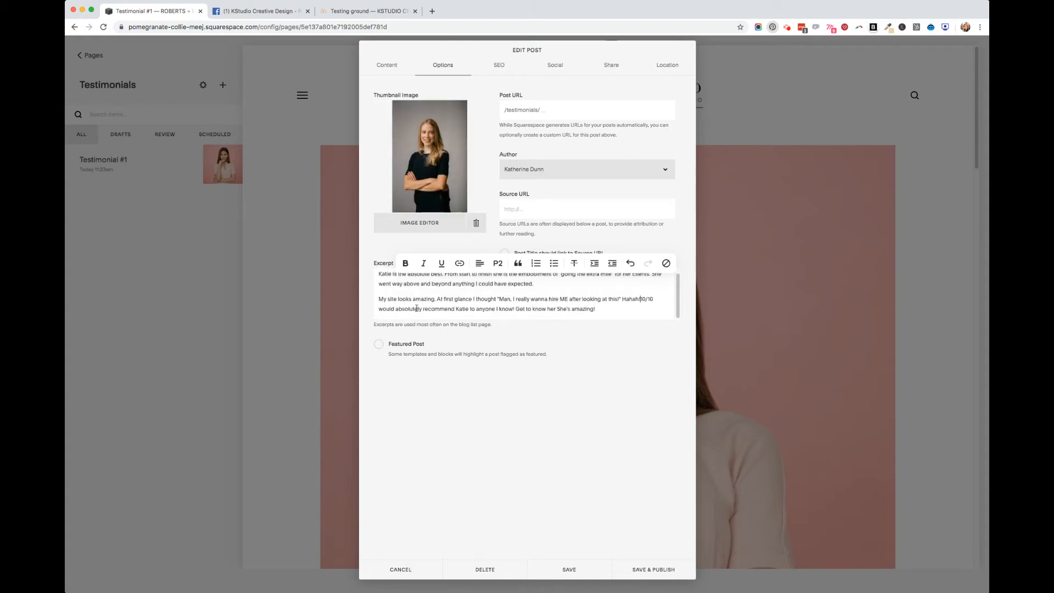
{"action": "left_click", "coordinate": [619, 311]}
{"action": "left_click", "coordinate": [374, 300]}
{"action": "key", "text": "BackSpace"}
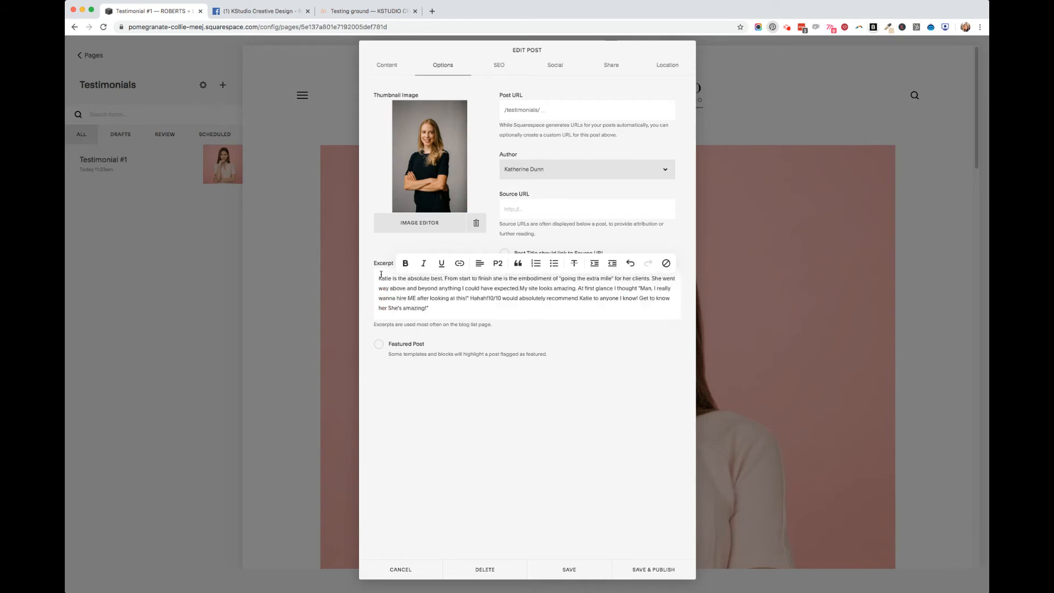
Finish the review's quotation marks, with an empty line above the quote and the reviewer's name in capitals on a new line below
{"action": "type", "text": "\""}
{"action": "key", "text": "Return"}
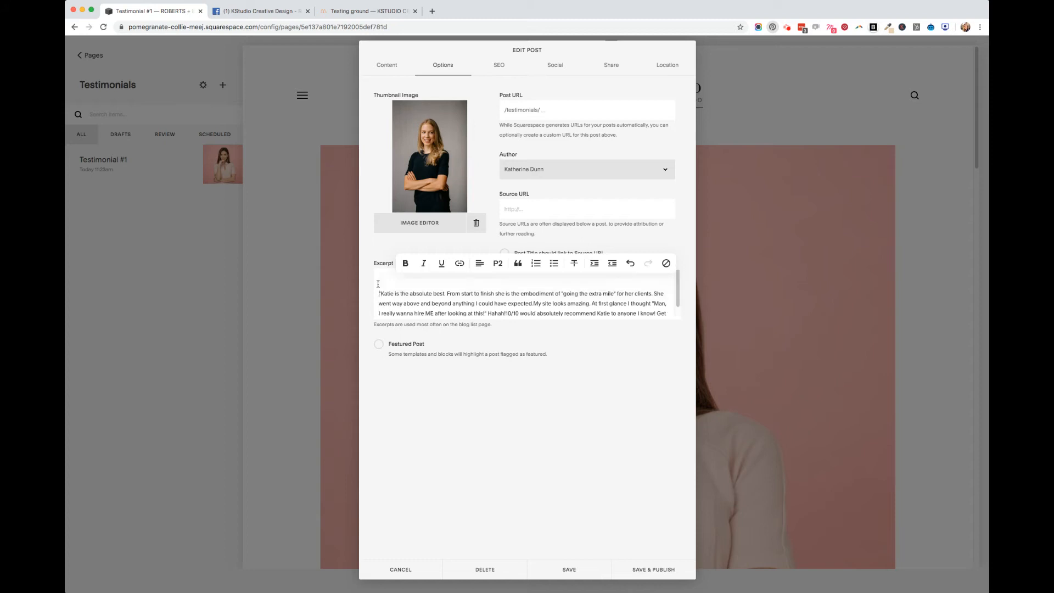
{"action": "scroll", "coordinate": [422, 305], "scroll_direction": "down", "scroll_amount": 1}
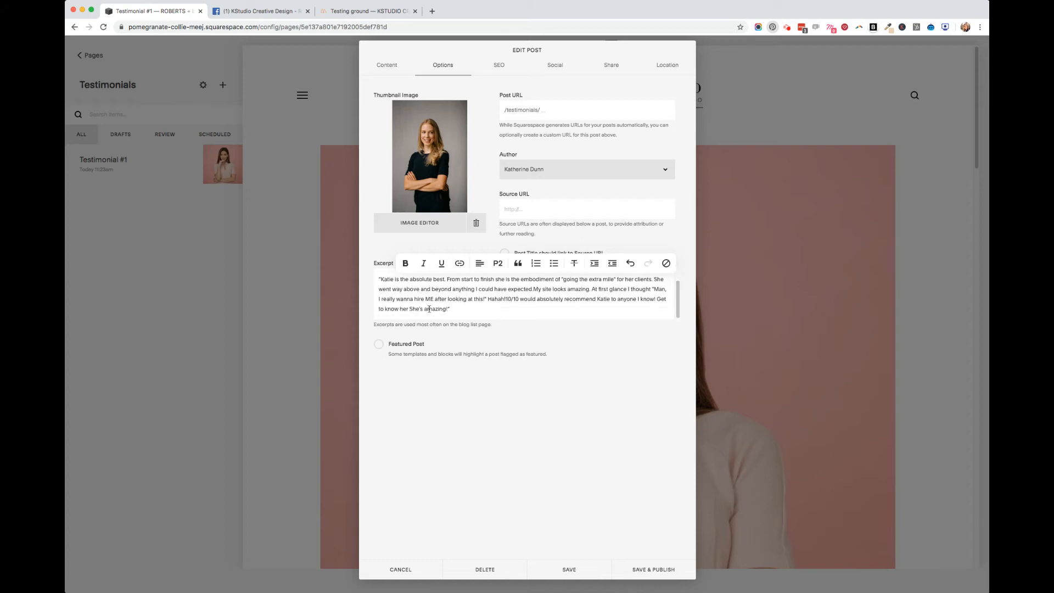
{"action": "left_click", "coordinate": [479, 310]}
{"action": "key", "text": "Return"}
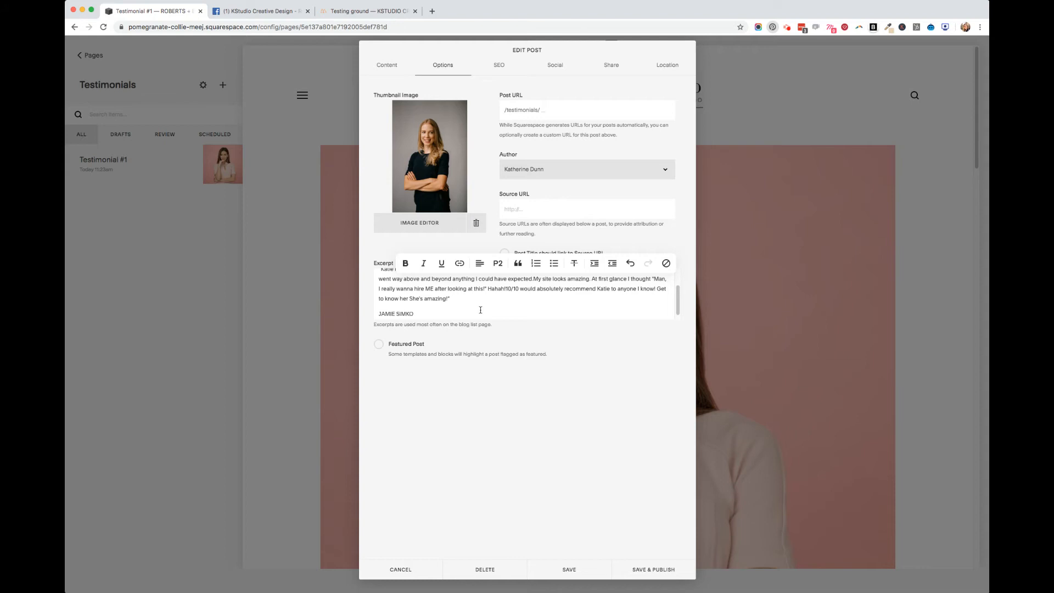
Crop the thumbnail photo to a 1:1 ratio around the woman's head and upper body, and save the edited image
{"action": "left_click", "coordinate": [421, 169]}
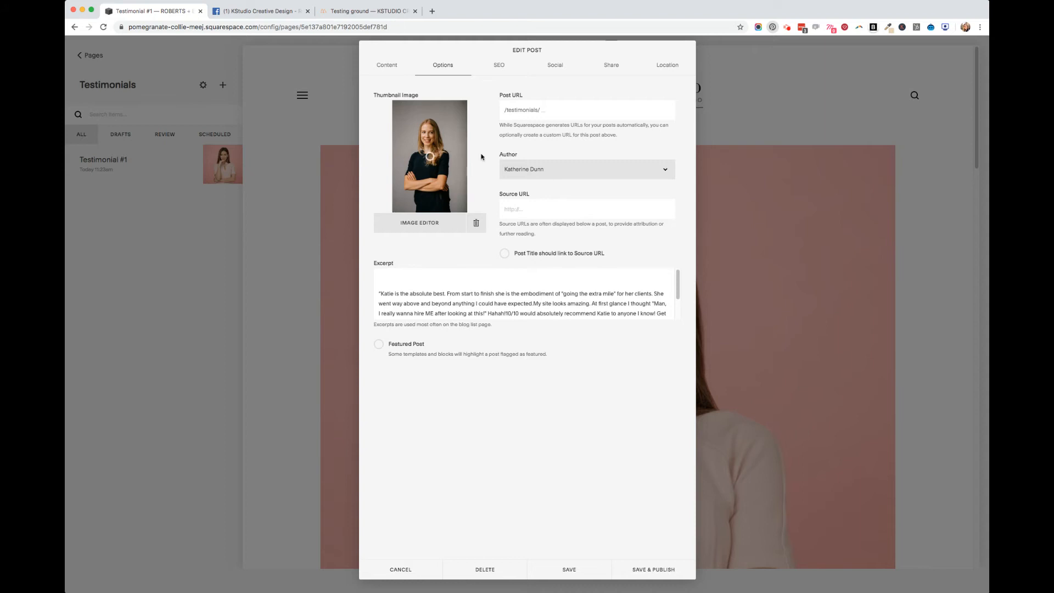
{"action": "left_click", "coordinate": [426, 233]}
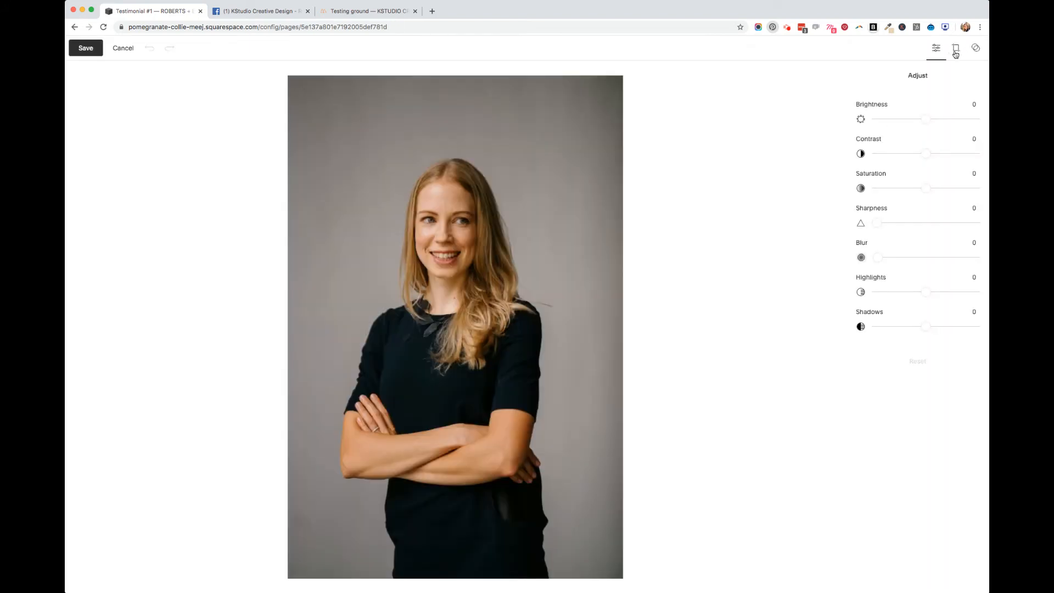
{"action": "left_click", "coordinate": [956, 49]}
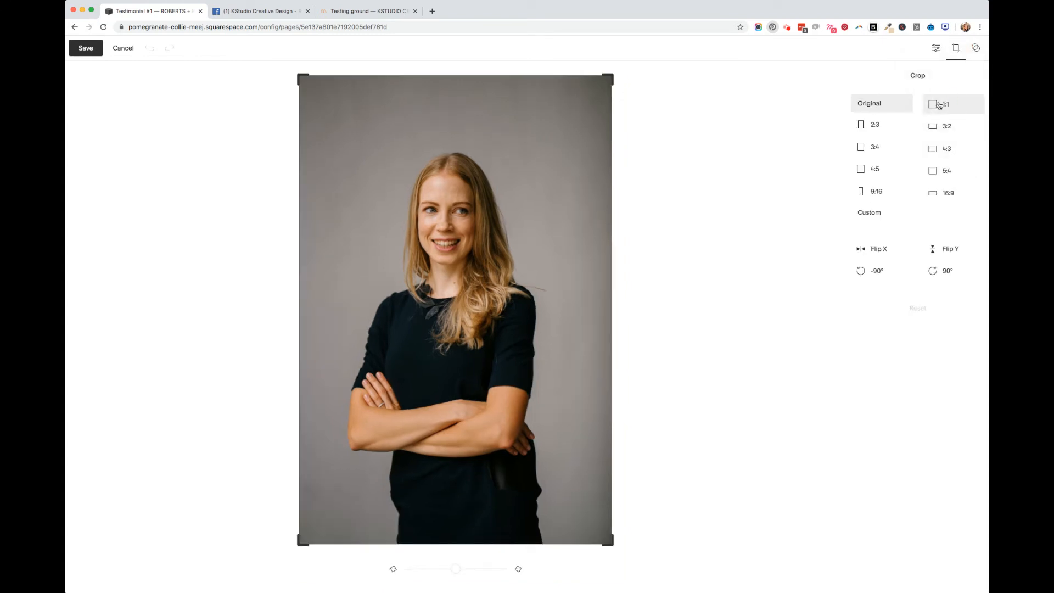
{"action": "left_click", "coordinate": [939, 105]}
{"action": "left_click", "coordinate": [473, 393]}
{"action": "left_click_drag", "start_coordinate": [473, 393], "coordinate": [480, 354]}
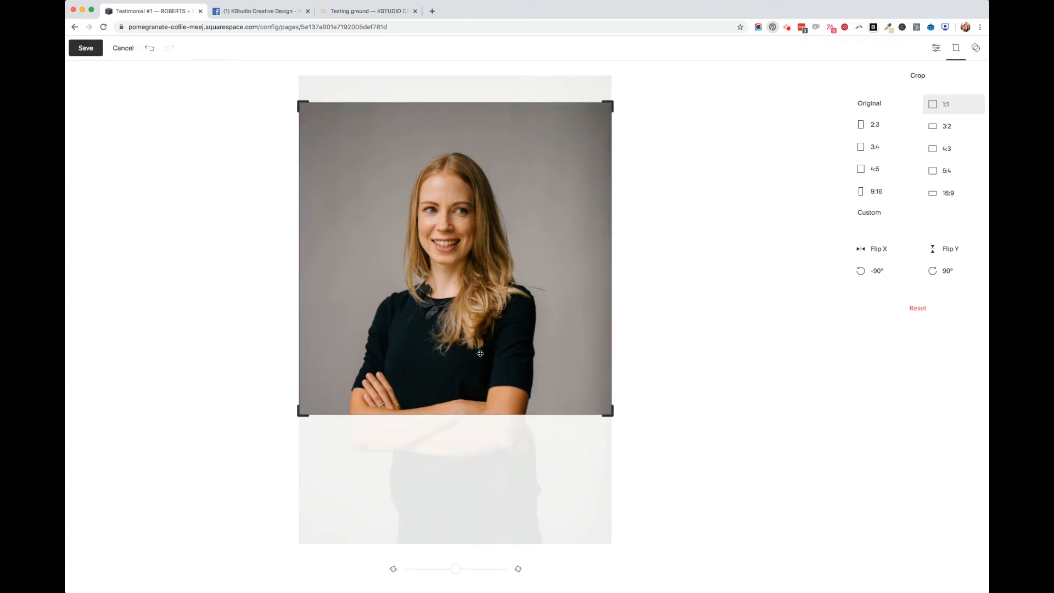
{"action": "left_click", "coordinate": [82, 47]}
Save and publish the Testimonial #2 post and close the sharing dialog
{"action": "left_click", "coordinate": [553, 341]}
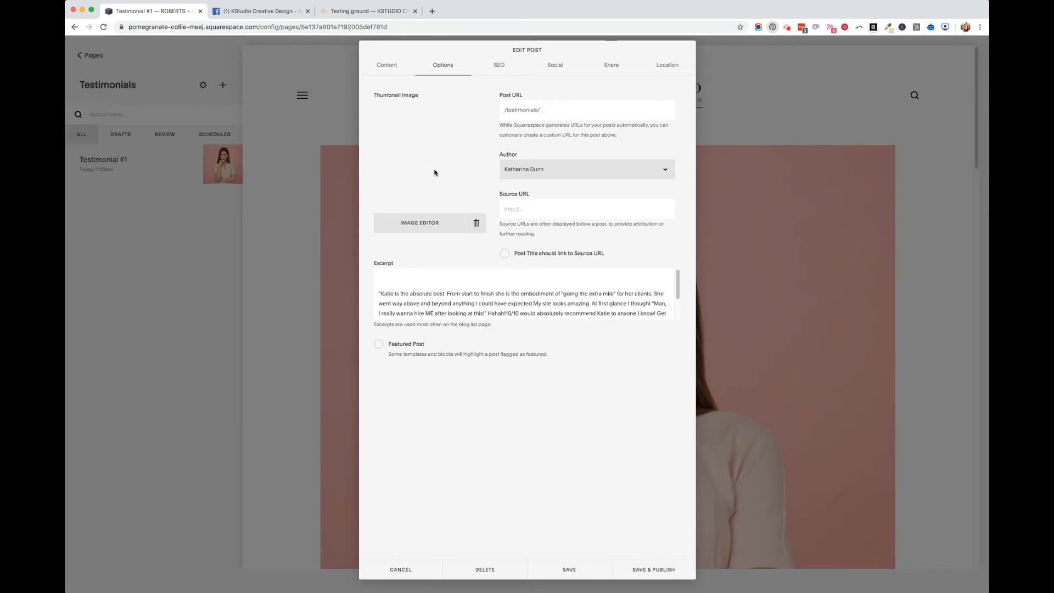
{"action": "left_click", "coordinate": [643, 571]}
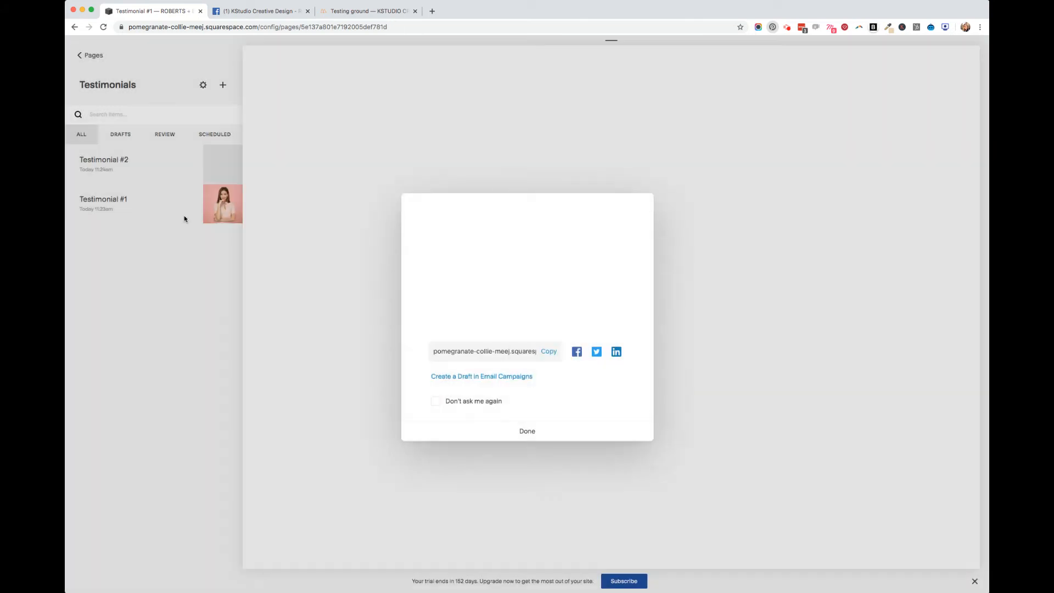
{"action": "left_click", "coordinate": [588, 426]}
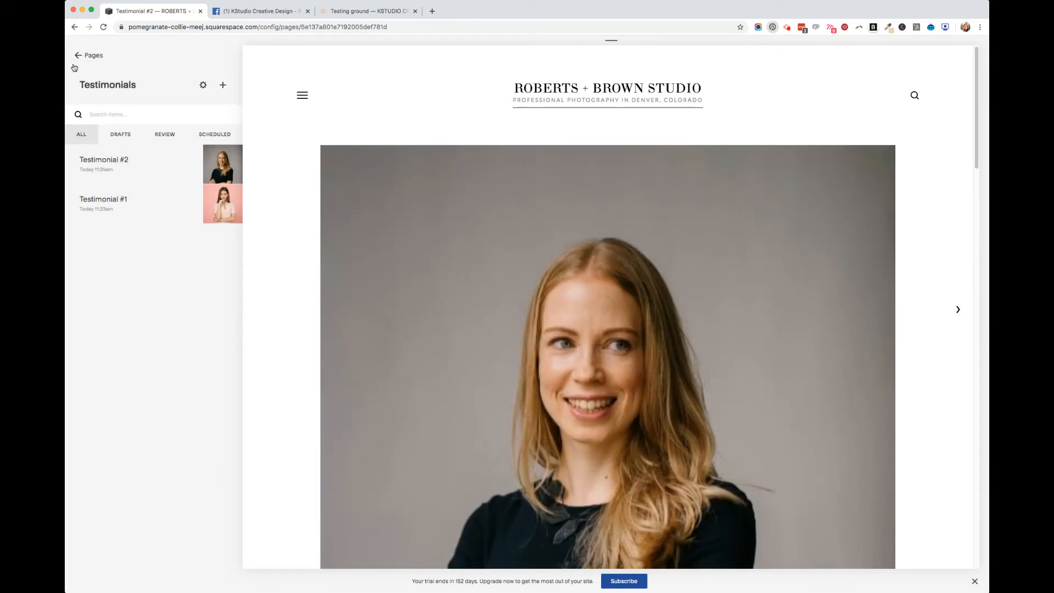
Return to the site's pages and add a blank page named "Testing Ground 2" in the Not Linked section
{"action": "left_click", "coordinate": [79, 57]}
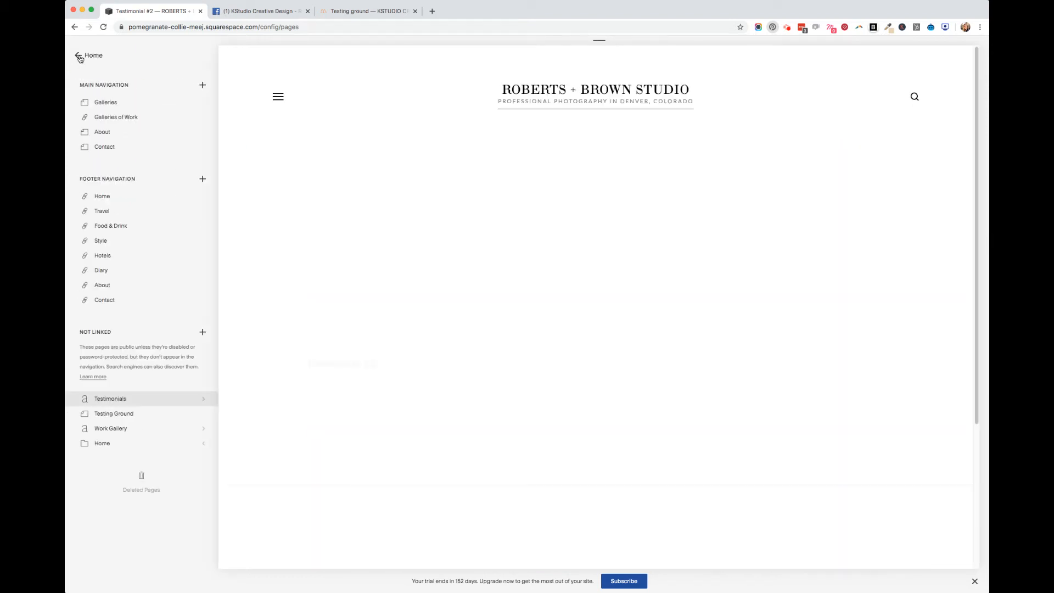
{"action": "left_click", "coordinate": [202, 332]}
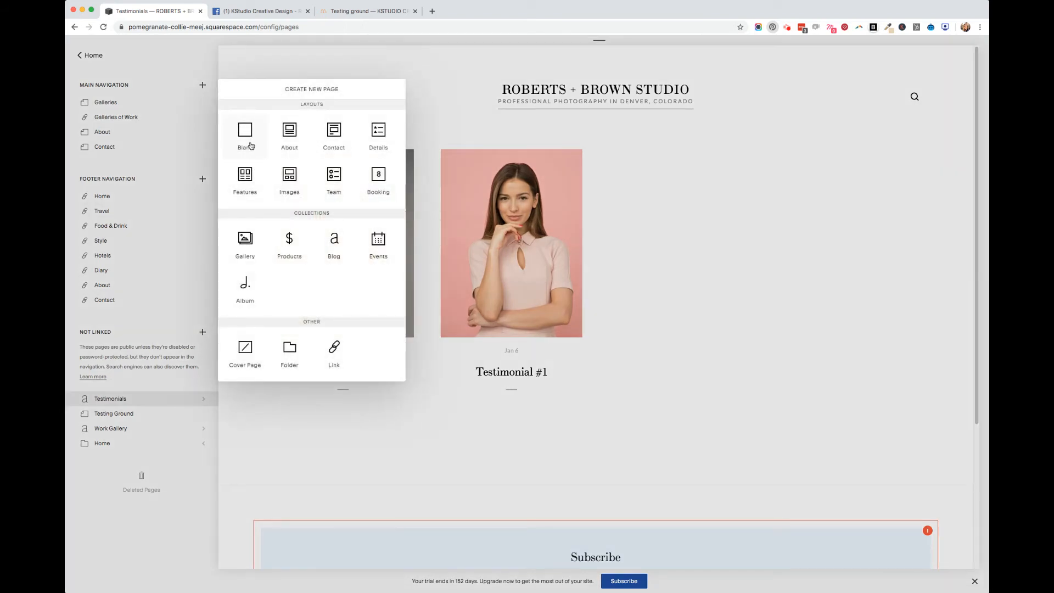
{"action": "left_click", "coordinate": [245, 137]}
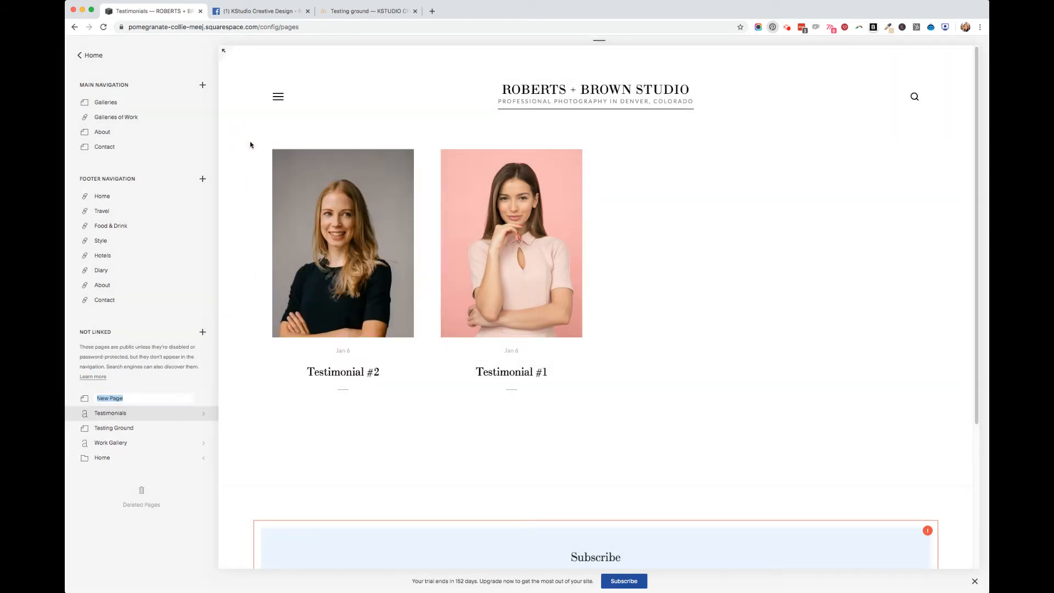
{"action": "type", "text": "Test"}
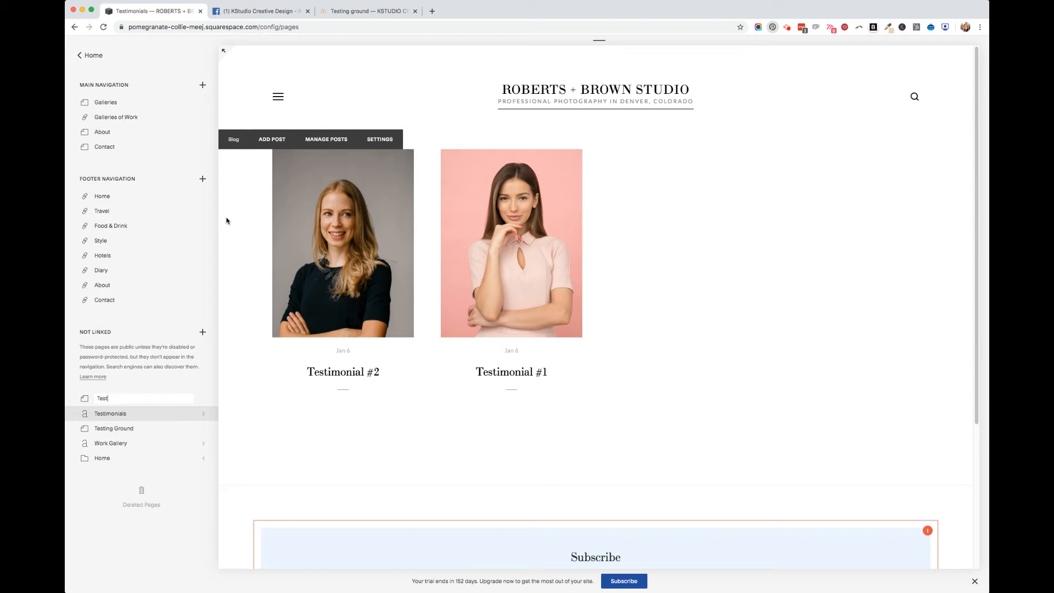
{"action": "type", "text": "ing Ground 2"}
{"action": "key", "text": "Return"}
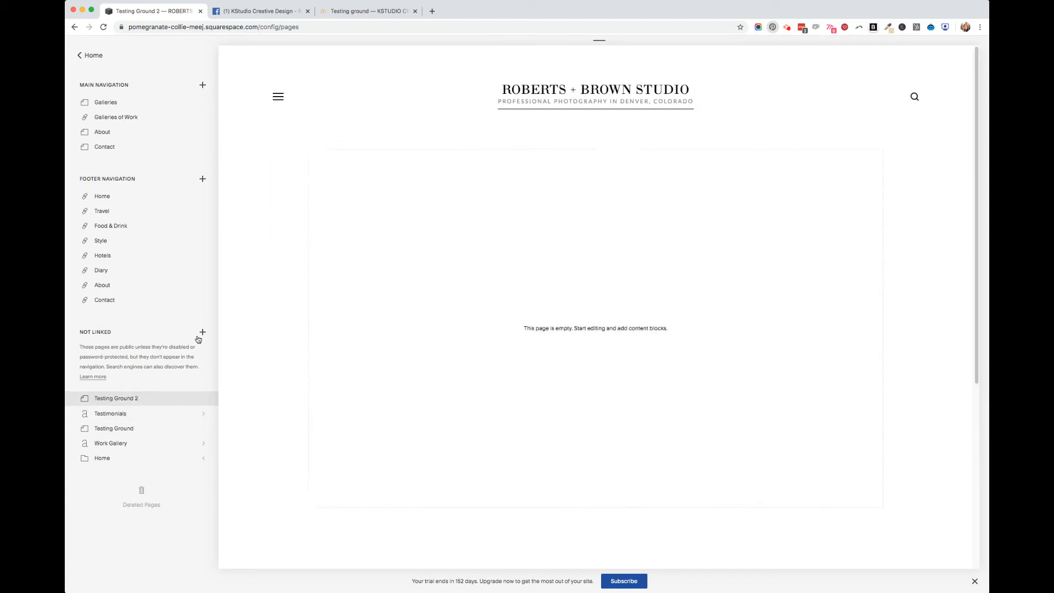
Add a Summary Carousel block to the Testing Ground 2 page content and use the Testimonials blog as its source
{"action": "left_click", "coordinate": [376, 139]}
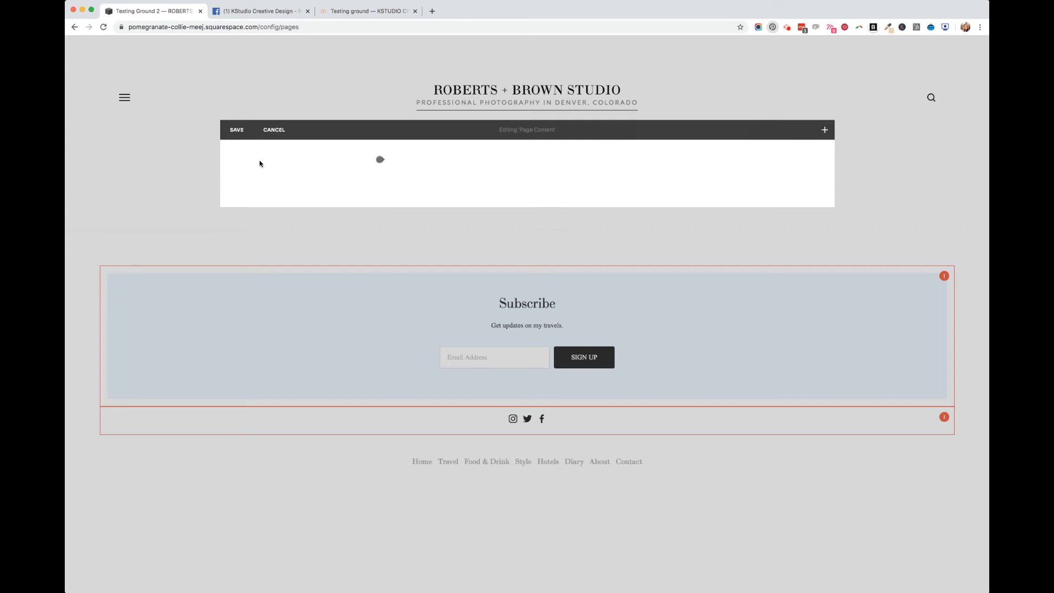
{"action": "left_click", "coordinate": [380, 159]}
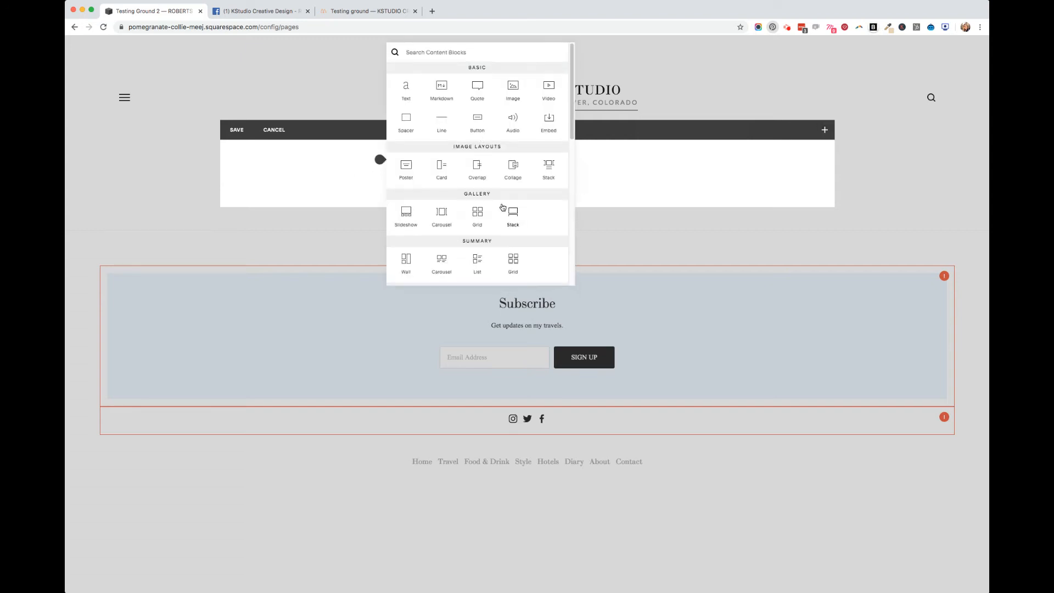
{"action": "scroll", "coordinate": [476, 212], "scroll_direction": "down", "scroll_amount": 5}
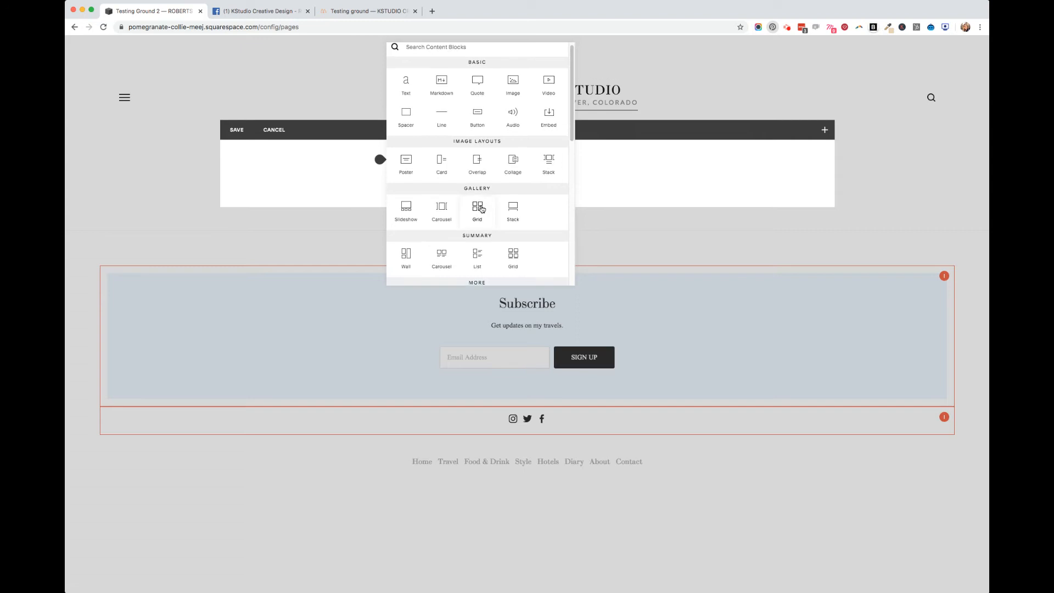
{"action": "scroll", "coordinate": [477, 143], "scroll_direction": "up", "scroll_amount": 2}
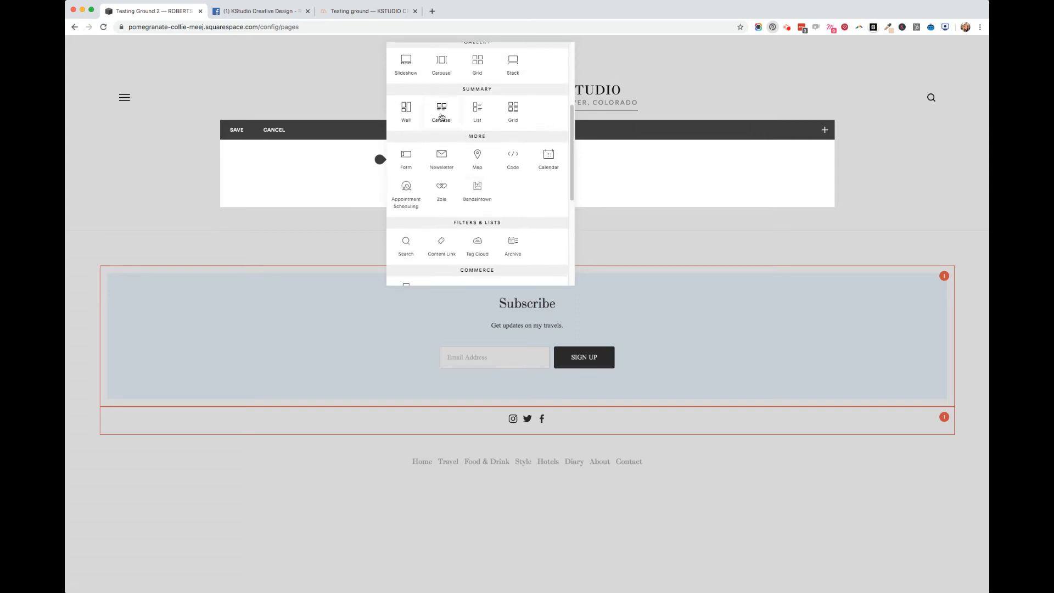
{"action": "left_click", "coordinate": [441, 116]}
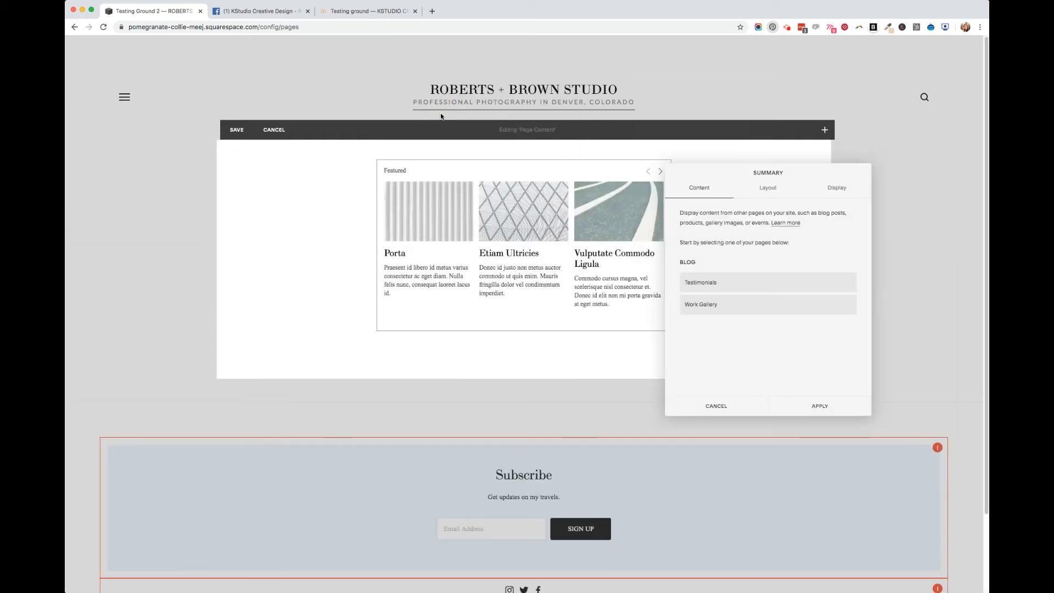
{"action": "left_click", "coordinate": [729, 286]}
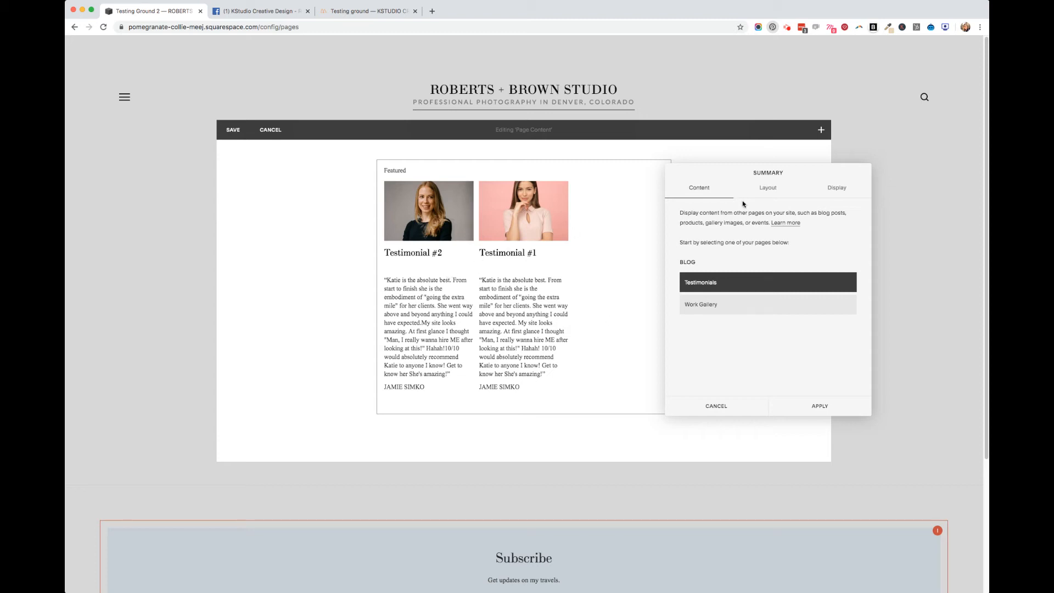
Remove the summary block's header text and set its aspect ratio to Auto
{"action": "left_click", "coordinate": [769, 194]}
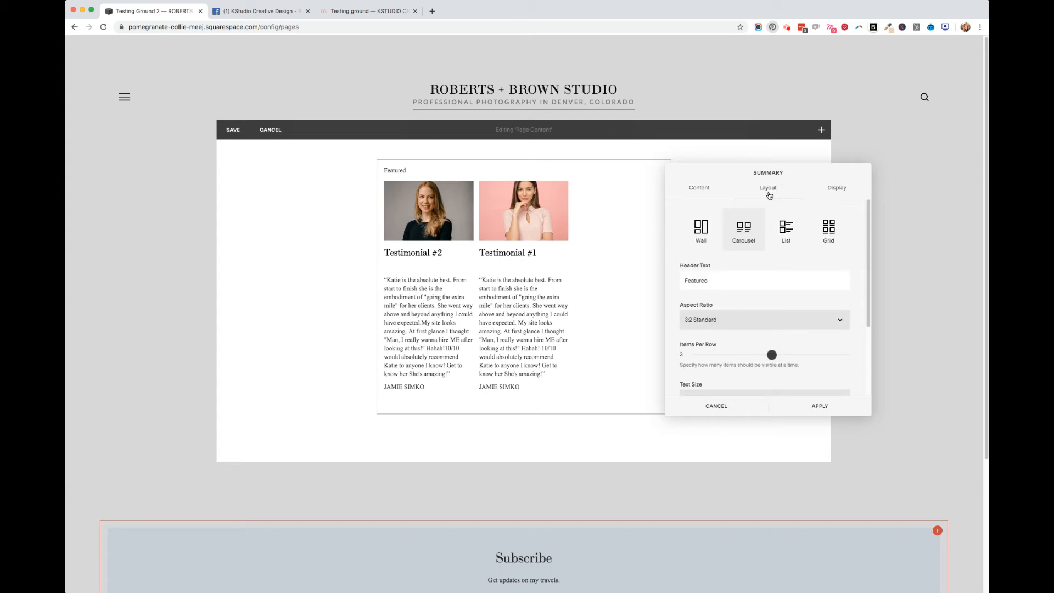
{"action": "left_click_drag", "start_coordinate": [722, 282], "coordinate": [665, 284]}
{"action": "left_click_drag", "start_coordinate": [400, 171], "coordinate": [380, 171]}
{"action": "left_click_drag", "start_coordinate": [752, 284], "coordinate": [629, 281]}
{"action": "key", "text": "BackSpace"}
{"action": "left_click", "coordinate": [765, 302]}
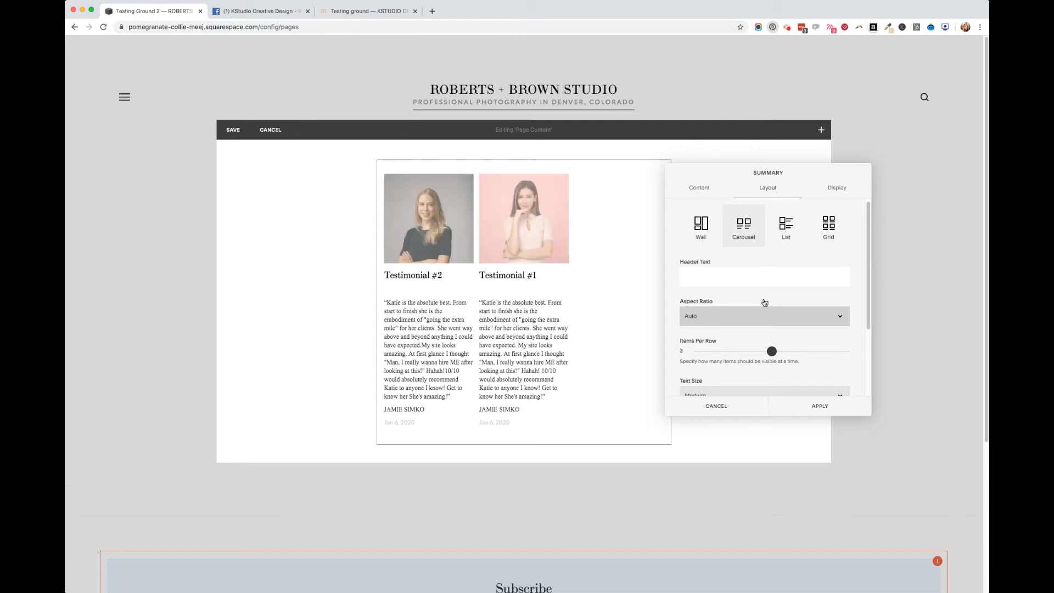
Set the carousel to 1 item per row and its text alignment to Center
{"action": "scroll", "coordinate": [768, 329], "scroll_direction": "down", "scroll_amount": 1}
{"action": "scroll", "coordinate": [768, 328], "scroll_direction": "down", "scroll_amount": 1}
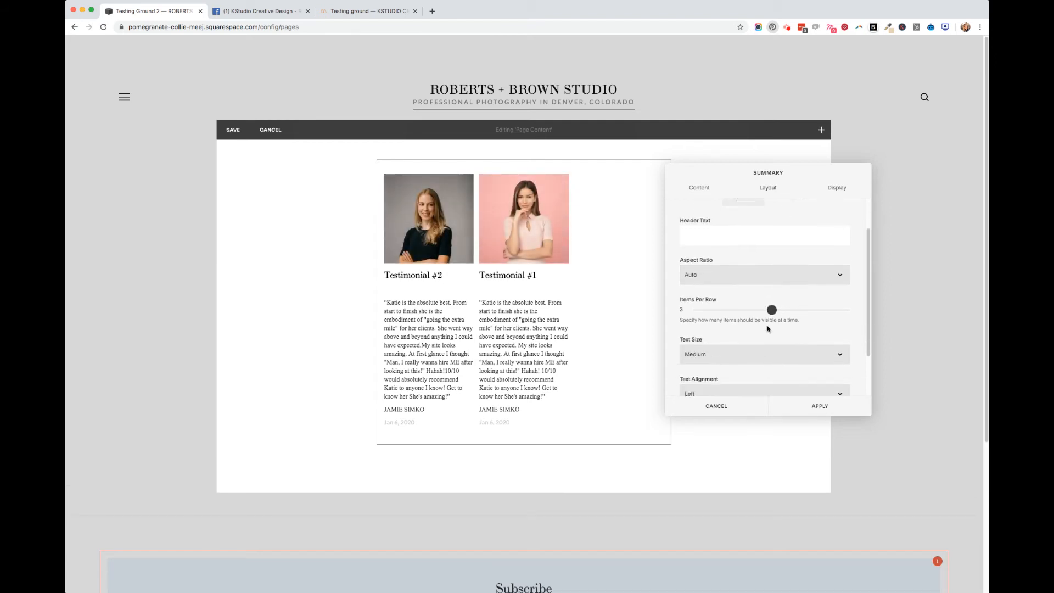
{"action": "left_click_drag", "start_coordinate": [771, 310], "coordinate": [702, 310]}
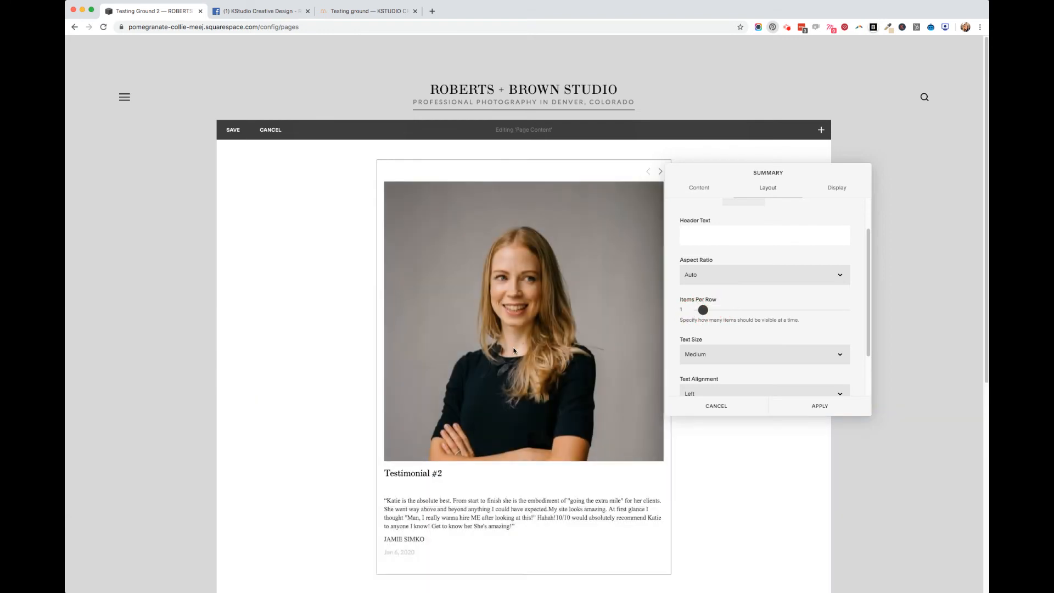
{"action": "scroll", "coordinate": [779, 345], "scroll_direction": "down", "scroll_amount": 3}
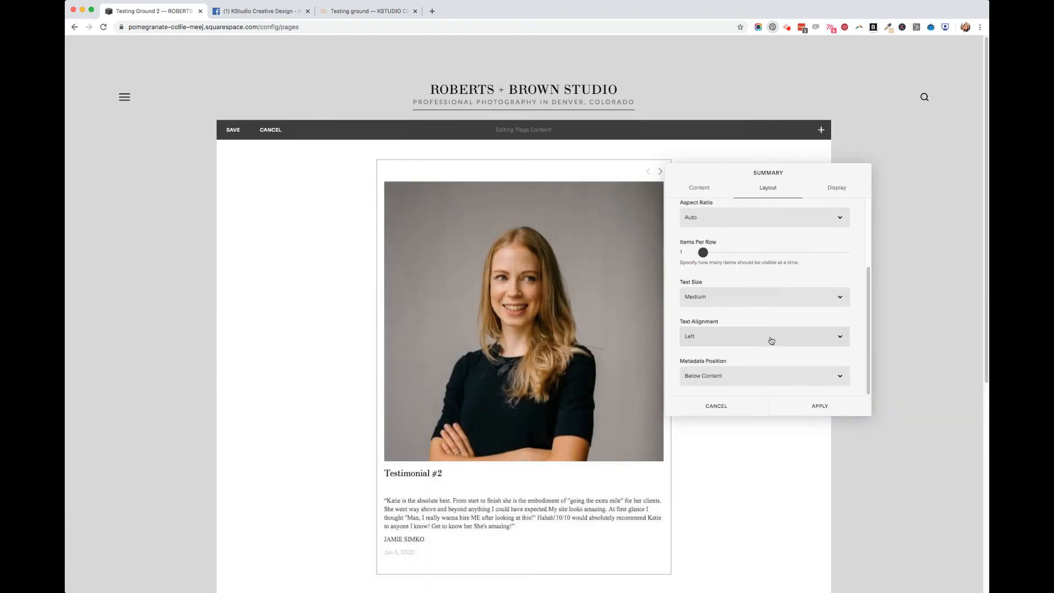
{"action": "left_click", "coordinate": [717, 341]}
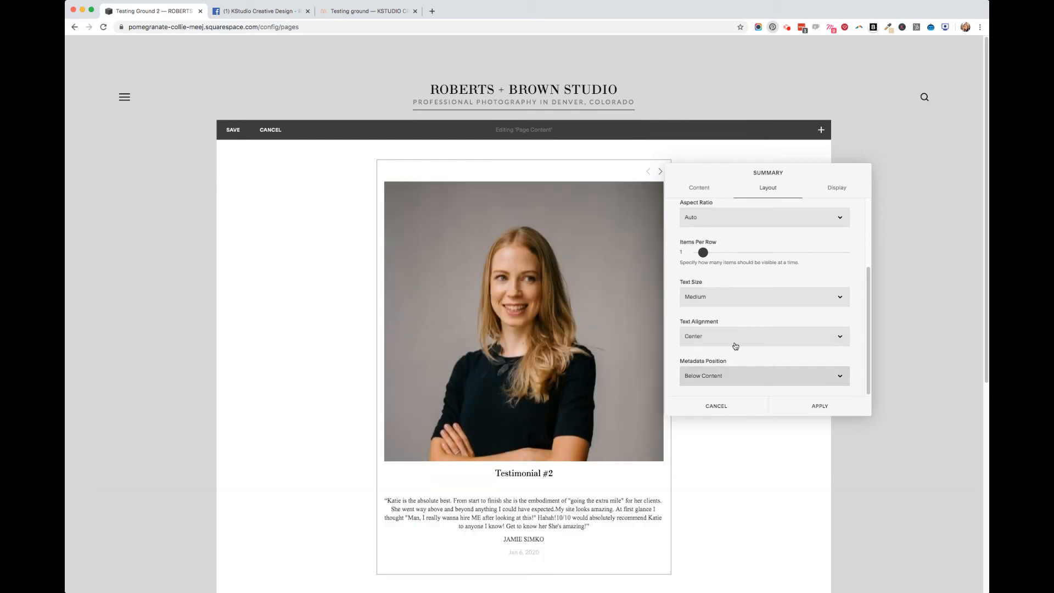
{"action": "scroll", "coordinate": [732, 343], "scroll_direction": "up", "scroll_amount": 4}
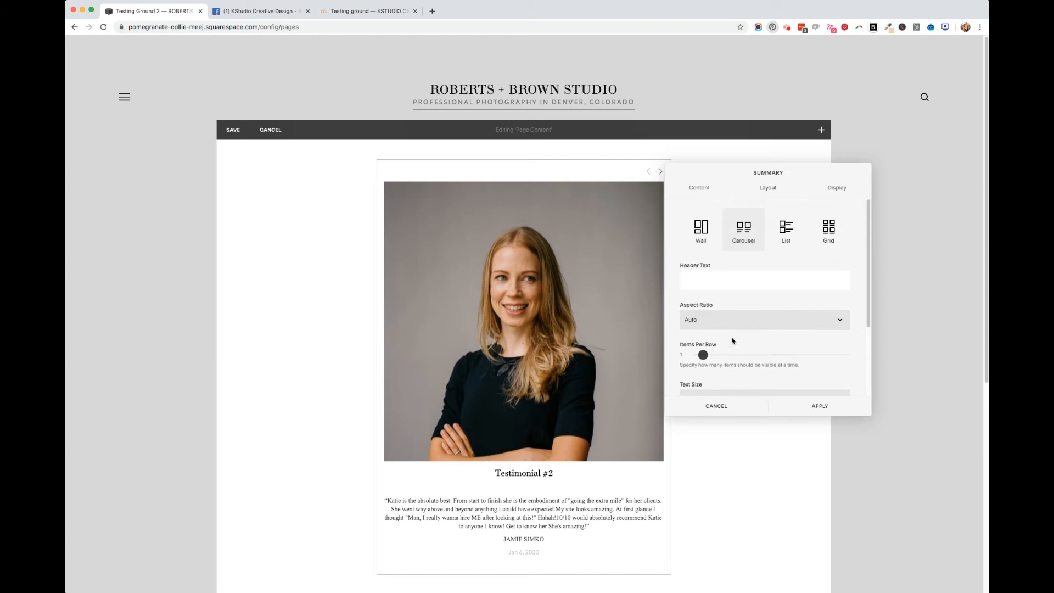
Set the summary block's text size to Large and hide the post titles
{"action": "scroll", "coordinate": [732, 341], "scroll_direction": "down", "scroll_amount": 4}
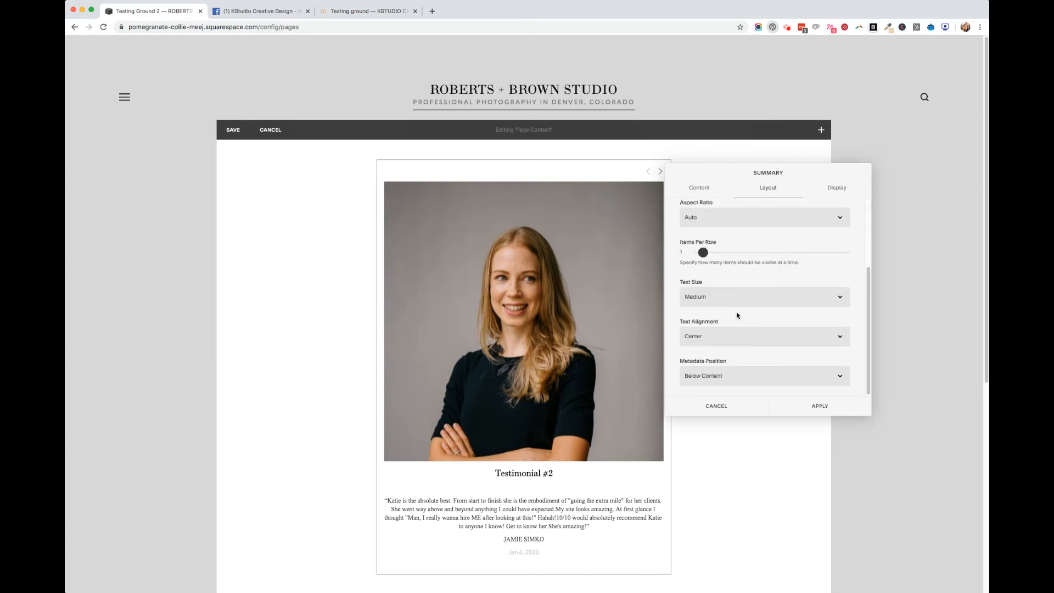
{"action": "left_click", "coordinate": [746, 286]}
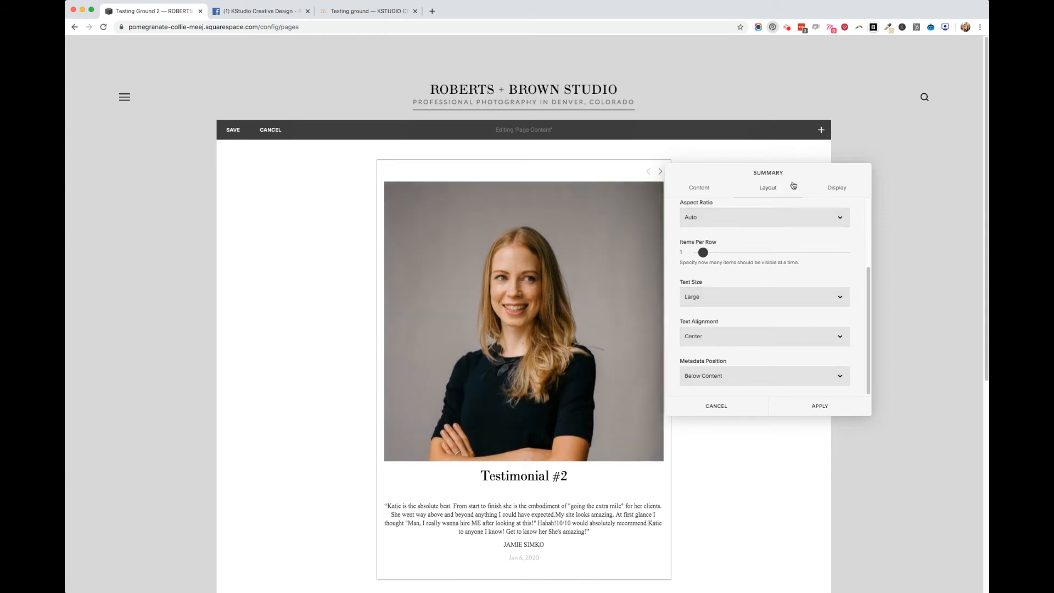
{"action": "left_click", "coordinate": [836, 189]}
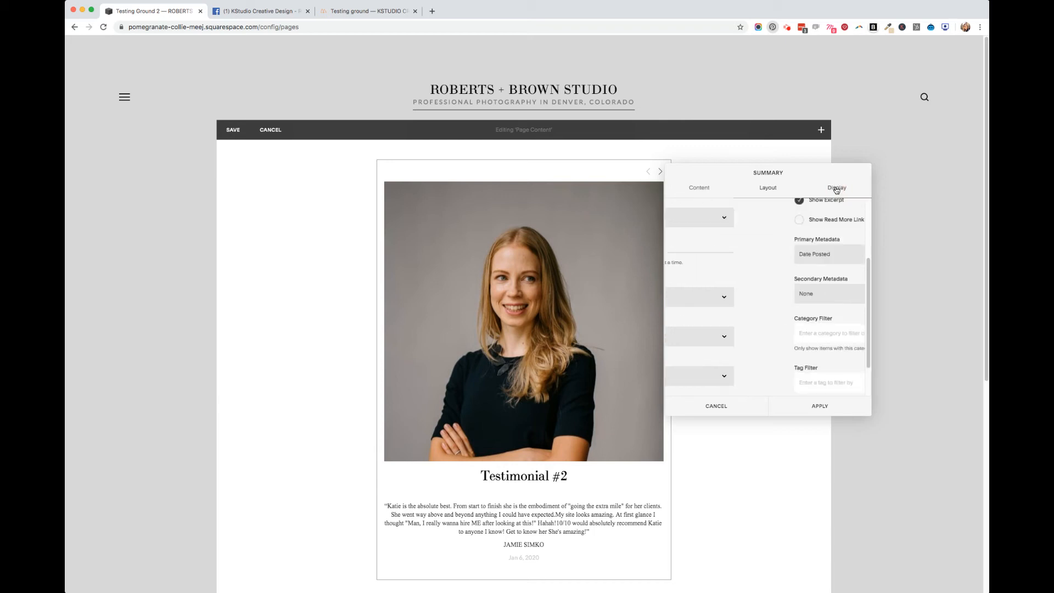
{"action": "scroll", "coordinate": [772, 278], "scroll_direction": "up", "scroll_amount": 3}
{"action": "scroll", "coordinate": [772, 277], "scroll_direction": "up", "scroll_amount": 2}
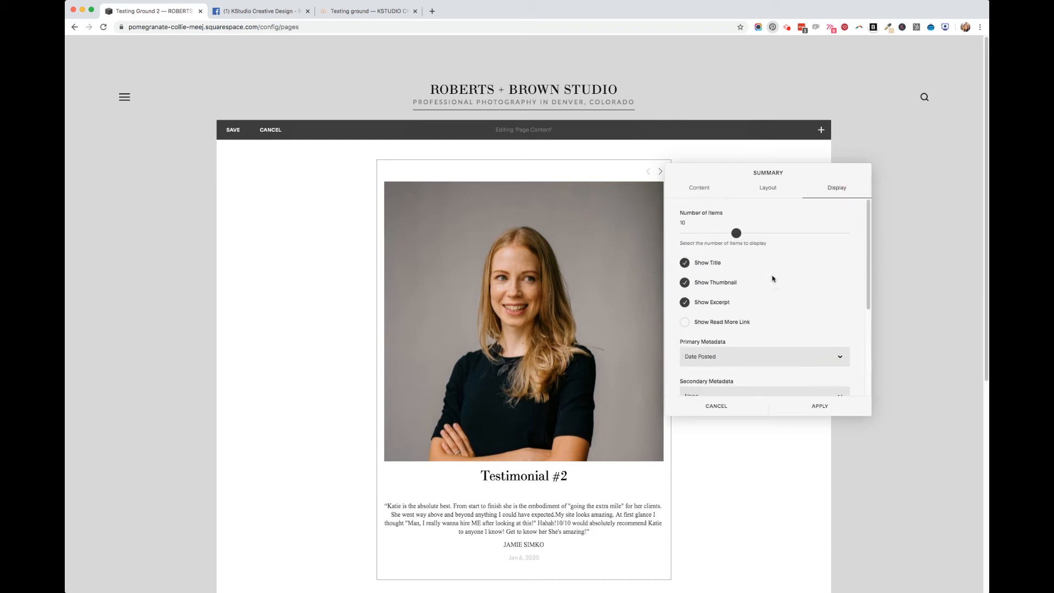
{"action": "left_click", "coordinate": [685, 263]}
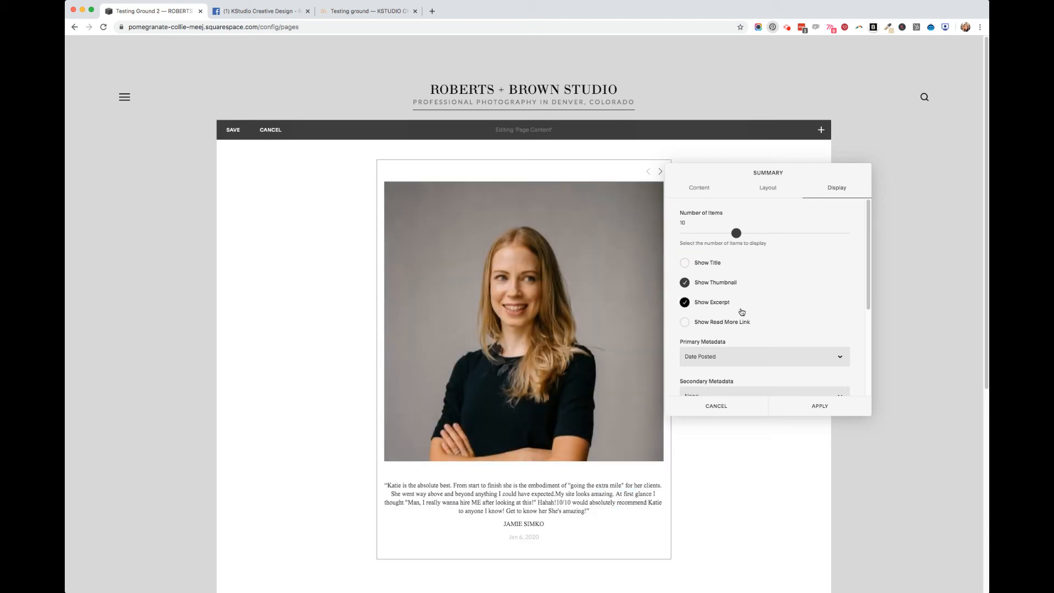
Set the summary block's primary metadata to None, keeping the Read More link turned off
{"action": "scroll", "coordinate": [739, 321], "scroll_direction": "down", "scroll_amount": 2}
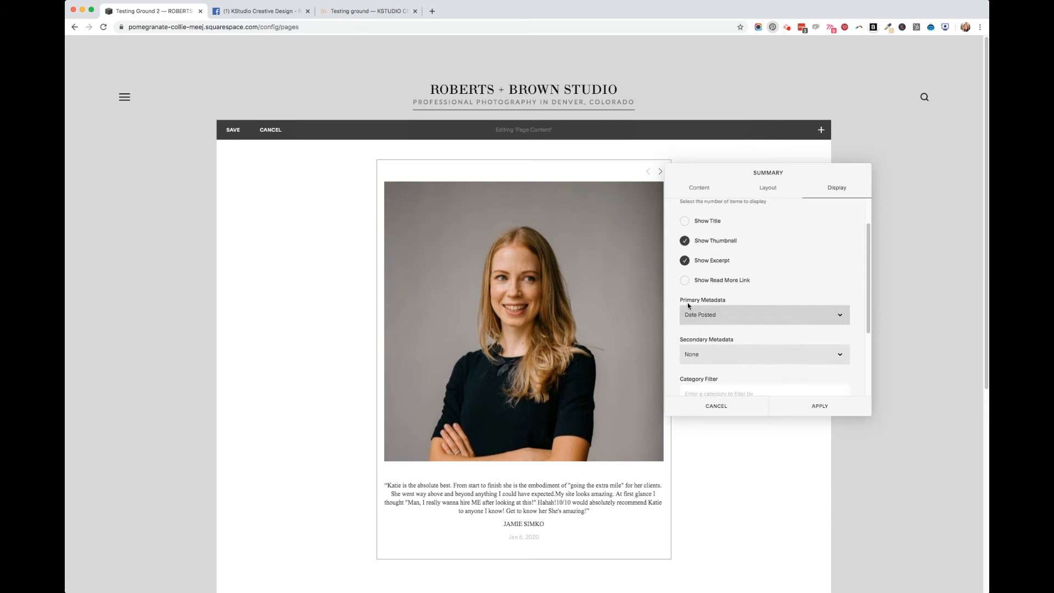
{"action": "left_click_drag", "start_coordinate": [686, 300], "coordinate": [729, 305]}
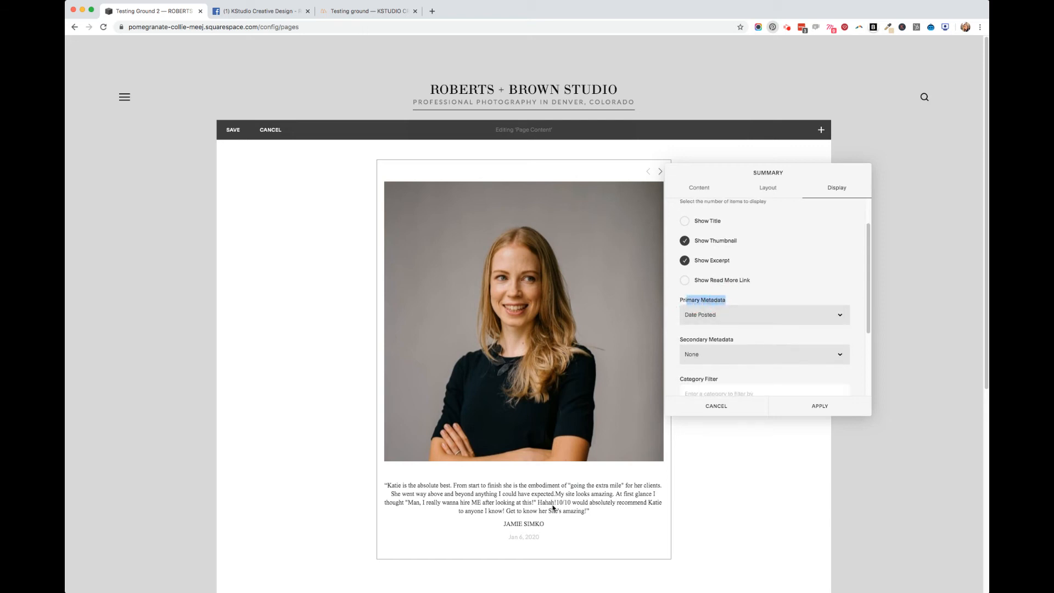
{"action": "left_click", "coordinate": [519, 530]}
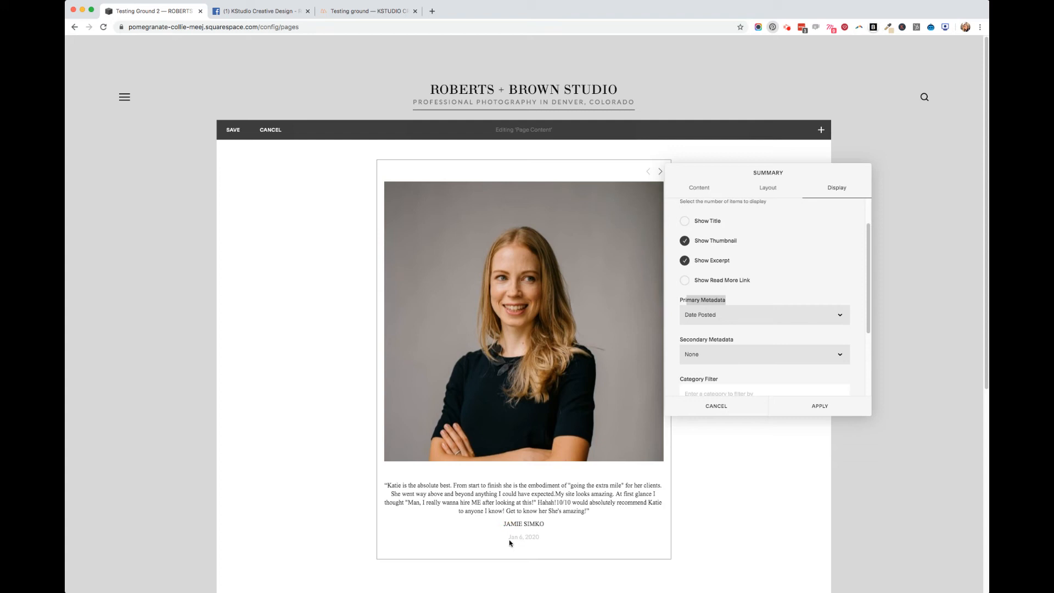
{"action": "left_click", "coordinate": [759, 307]}
{"action": "left_click", "coordinate": [779, 285]}
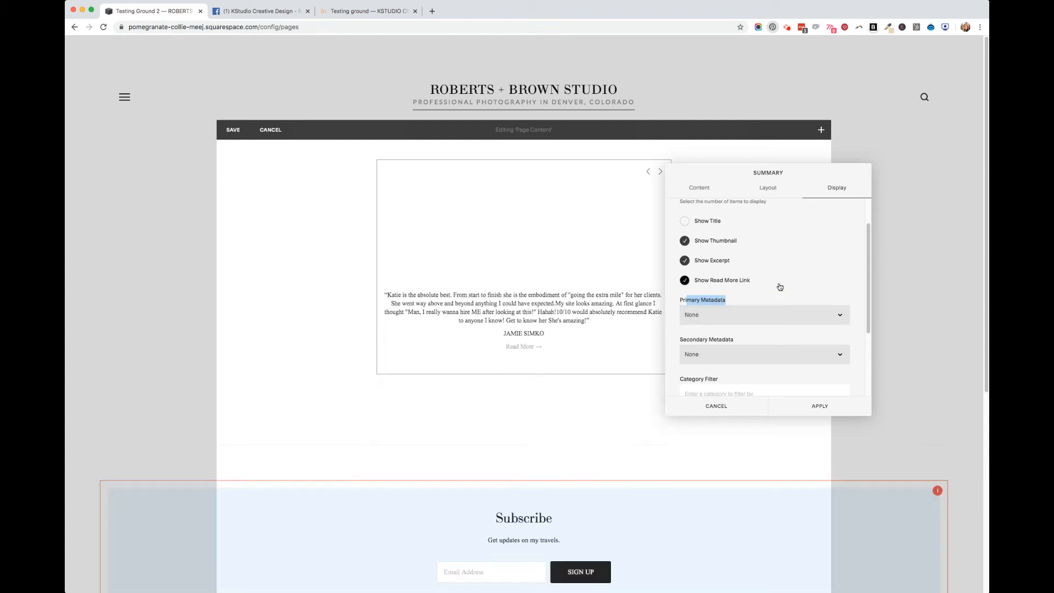
{"action": "left_click", "coordinate": [741, 280]}
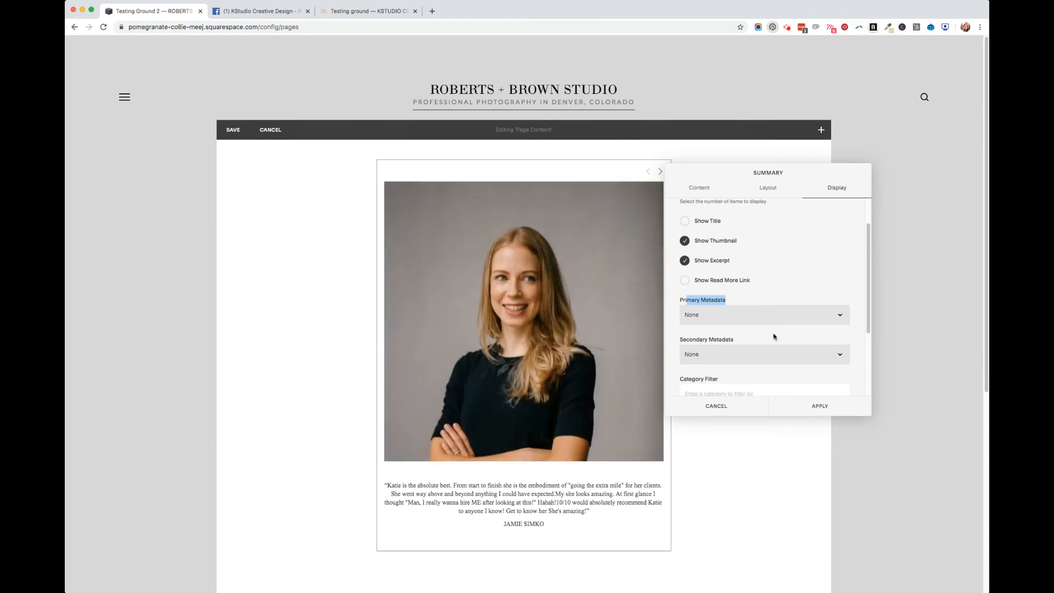
Review the remaining display and content options, apply the summary block settings and save the page
{"action": "scroll", "coordinate": [777, 371], "scroll_direction": "down", "scroll_amount": 2}
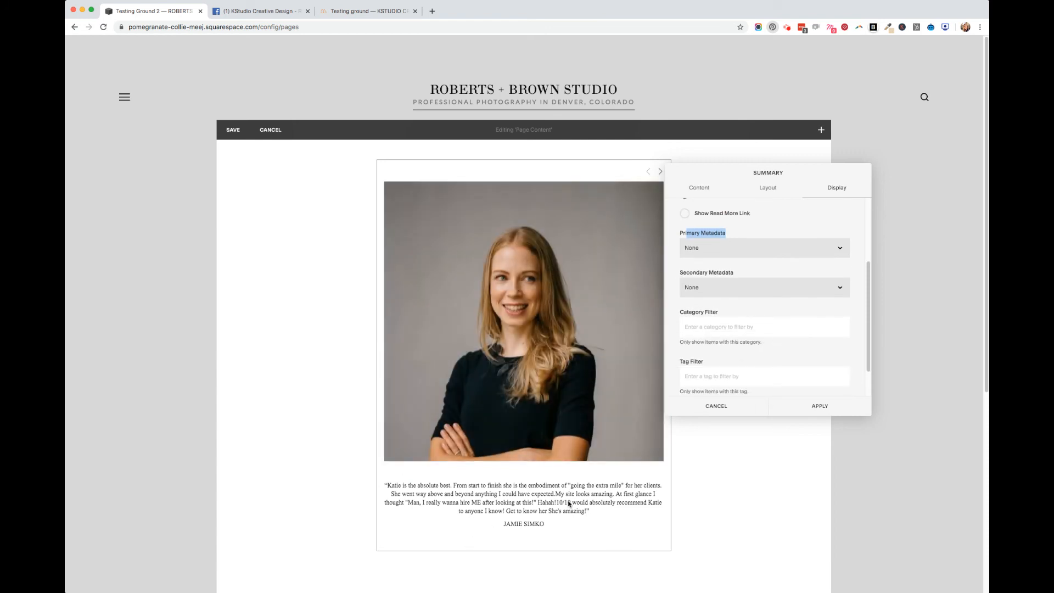
{"action": "scroll", "coordinate": [833, 311], "scroll_direction": "up", "scroll_amount": 3}
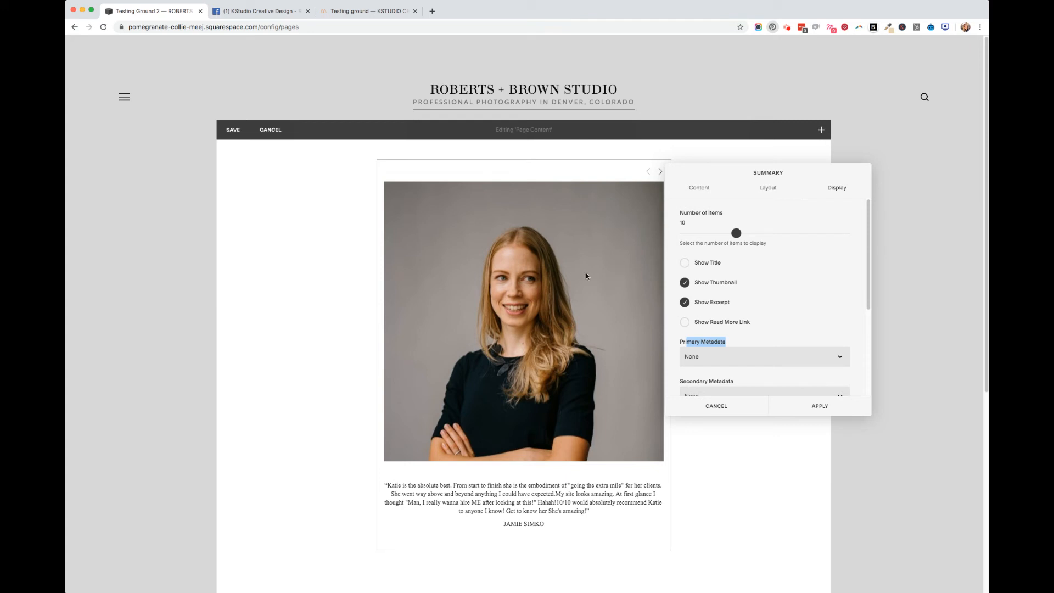
{"action": "left_click", "coordinate": [709, 189]}
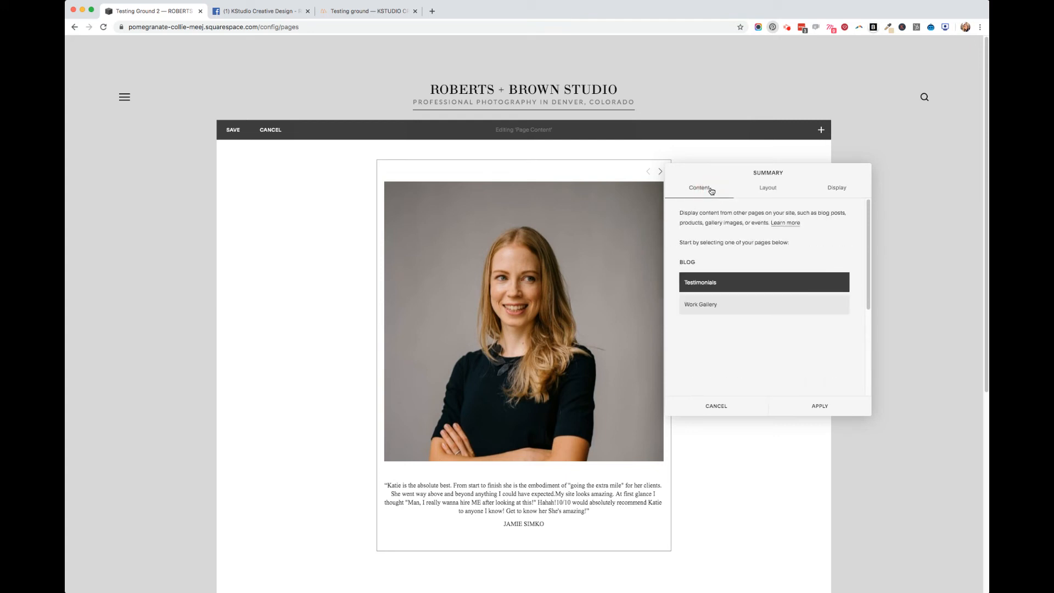
{"action": "left_click", "coordinate": [844, 404]}
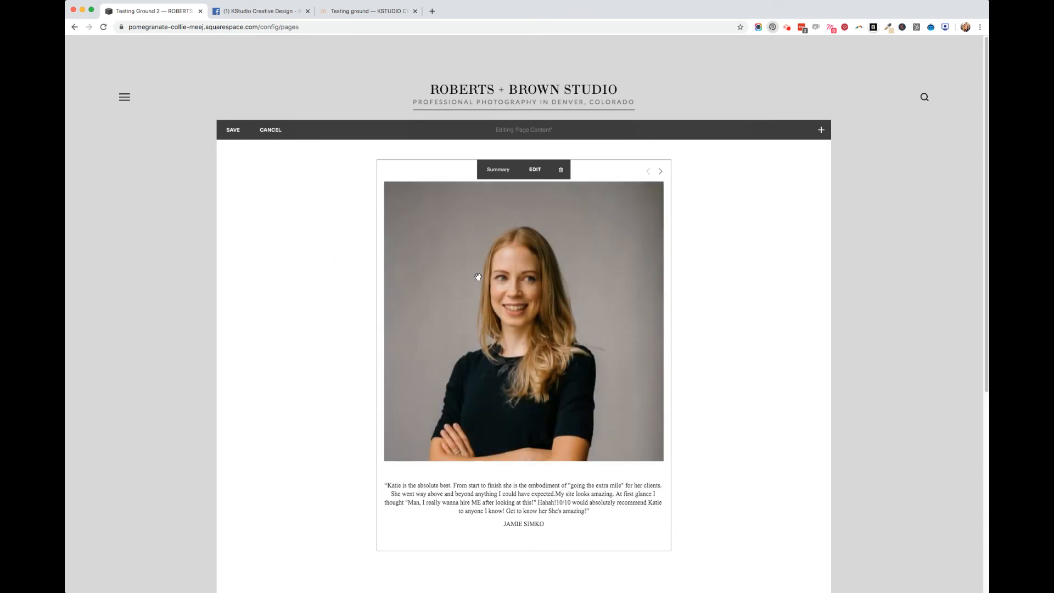
{"action": "left_click", "coordinate": [240, 130]}
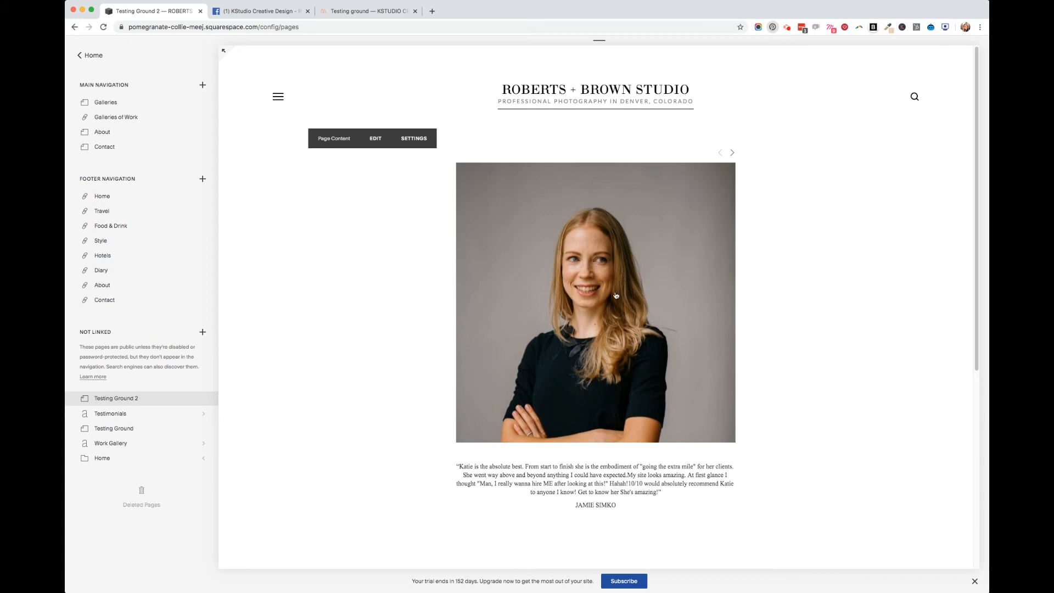
Open the site's Custom CSS editor from the design settings
{"action": "left_click", "coordinate": [88, 56]}
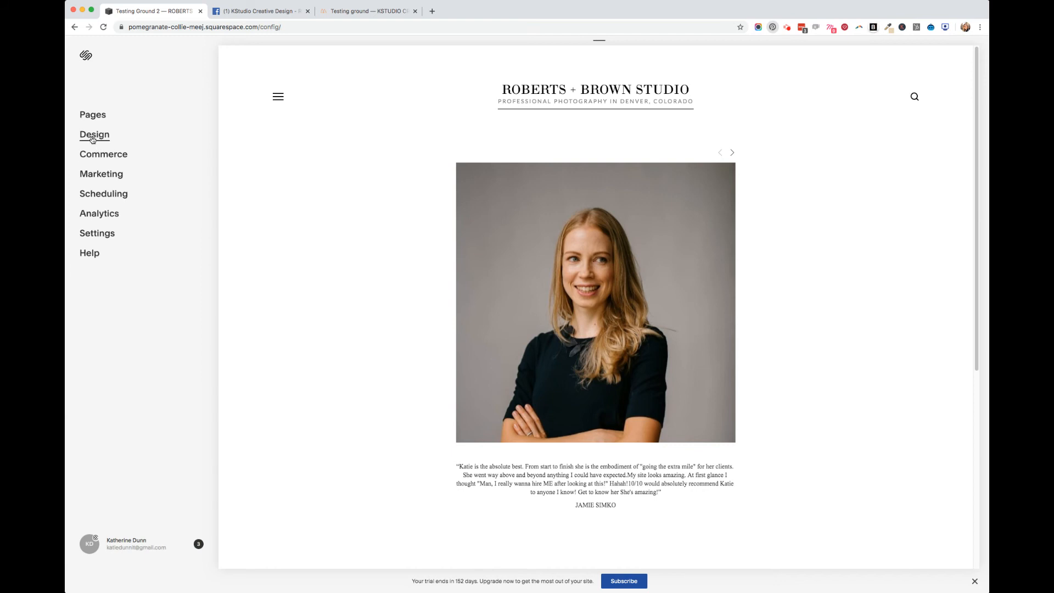
{"action": "left_click", "coordinate": [92, 136]}
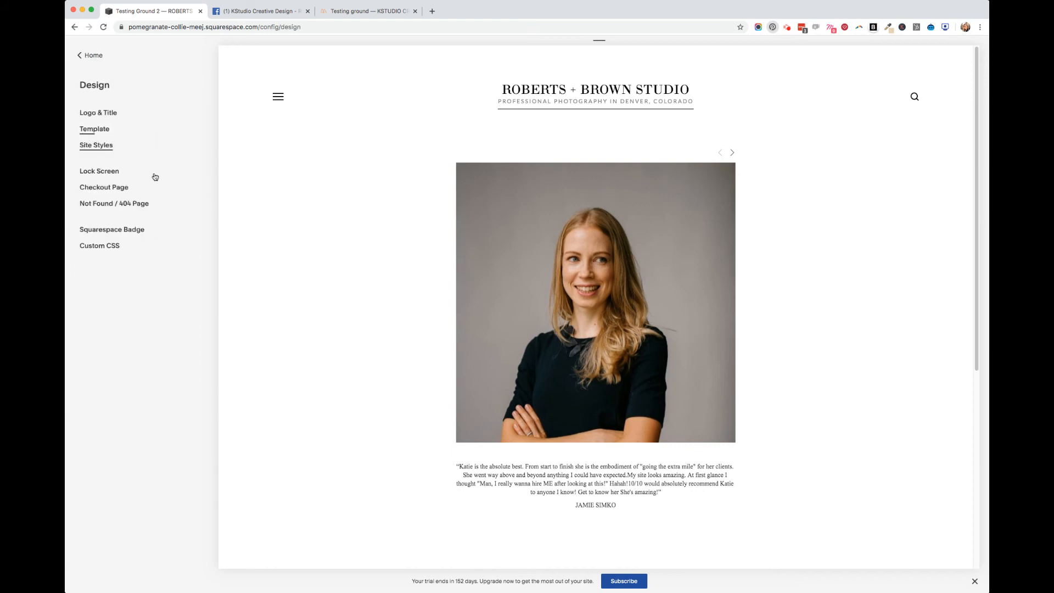
{"action": "left_click", "coordinate": [92, 251]}
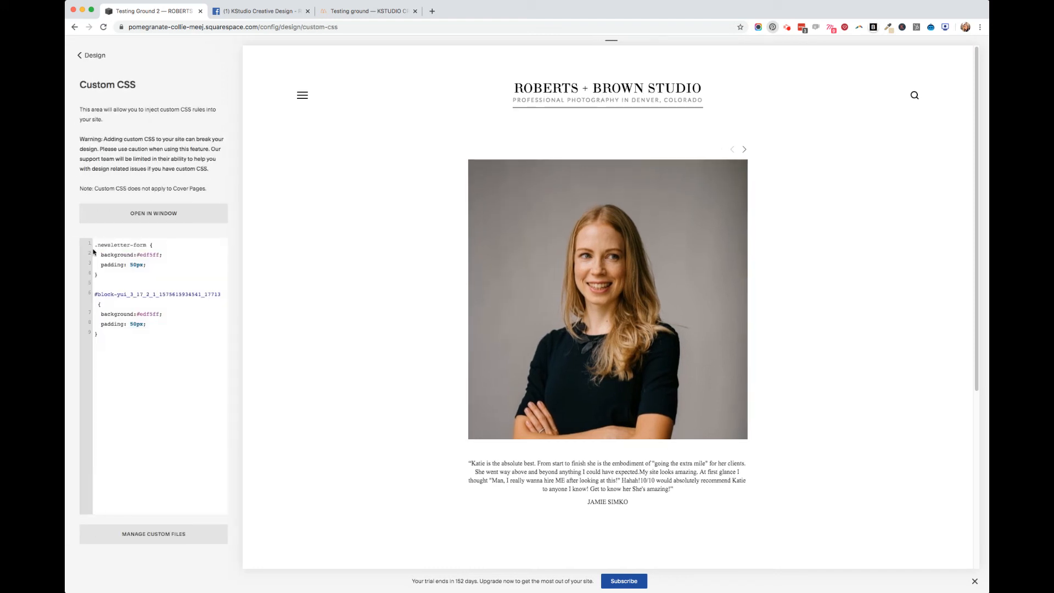
Add the comment /*/TESTIMONIAL SLIDE/*/ on a new line below the existing CSS rules
{"action": "left_click", "coordinate": [105, 336]}
{"action": "key", "text": "Return"}
{"action": "type", "text": "/*/"}
{"action": "type", "text": "TESTIMONIAL SLIDE/*/"}
{"action": "left_click_drag", "start_coordinate": [169, 353], "coordinate": [160, 355]}
{"action": "left_click", "coordinate": [170, 354]}
{"action": "left_click", "coordinate": [162, 351]}
{"action": "left_click", "coordinate": [179, 351]}
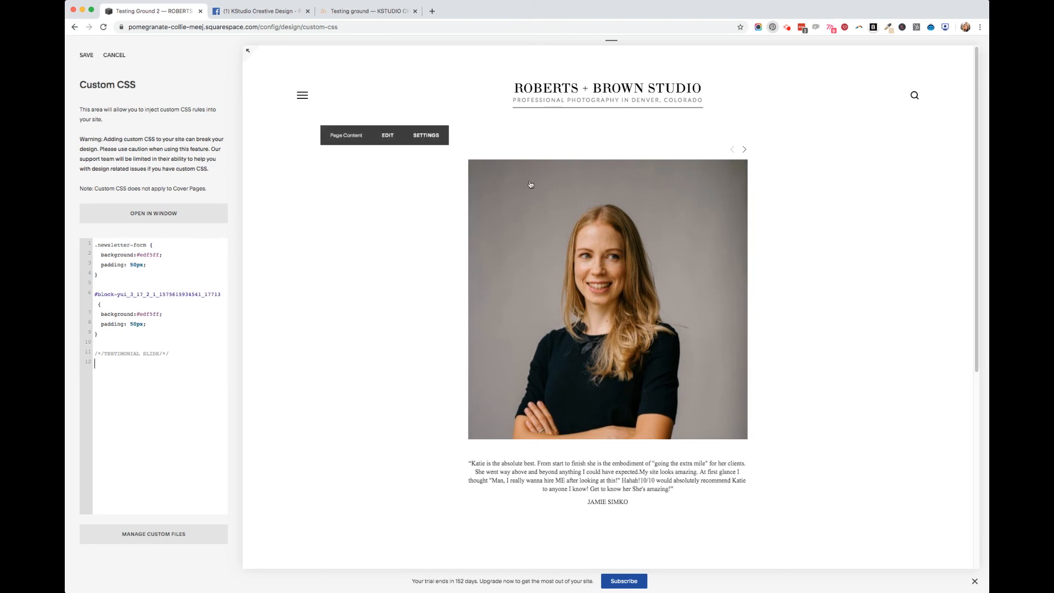
Create an empty CSS rule for .summary-thumbnail img below the testimonial comment
{"action": "left_click", "coordinate": [169, 367]}
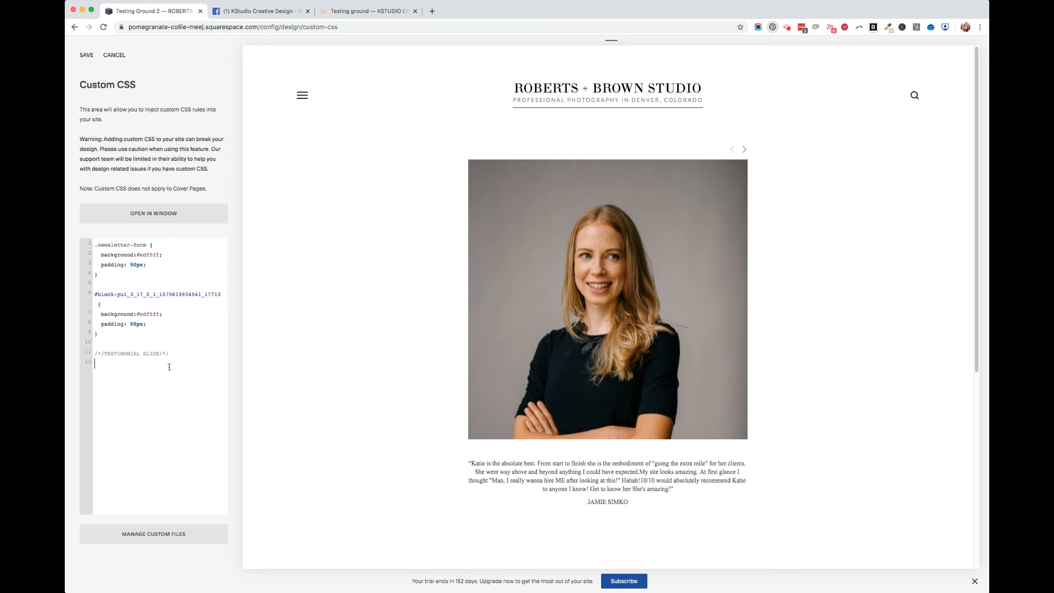
{"action": "type", "text": ".summary-thumbnail img"}
{"action": "mouse_move", "coordinate": [597, 238]}
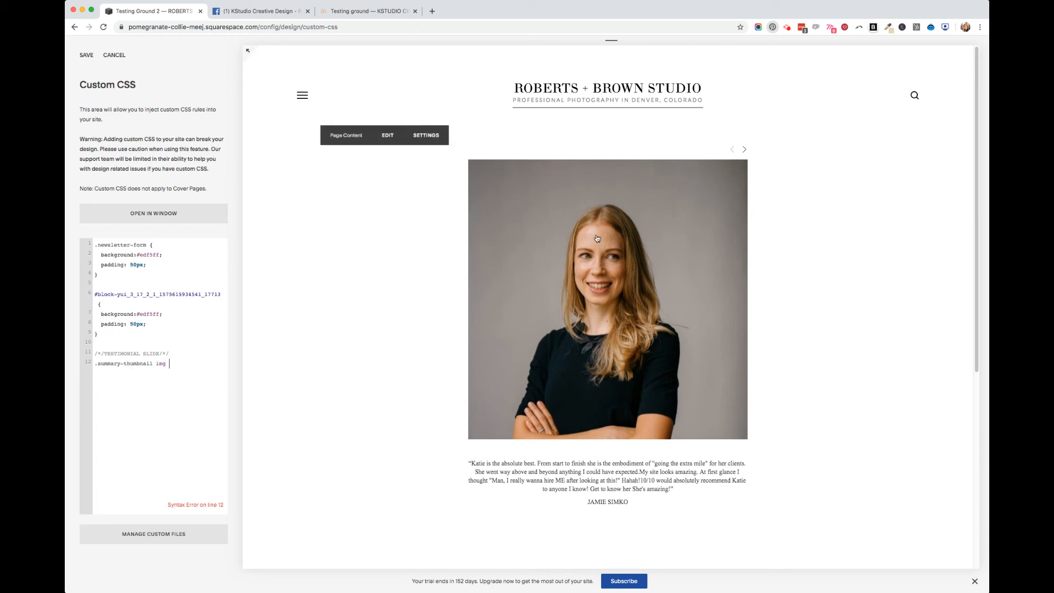
{"action": "type", "text": "{"}
{"action": "key", "text": "Return"}
{"action": "left_click", "coordinate": [172, 364]}
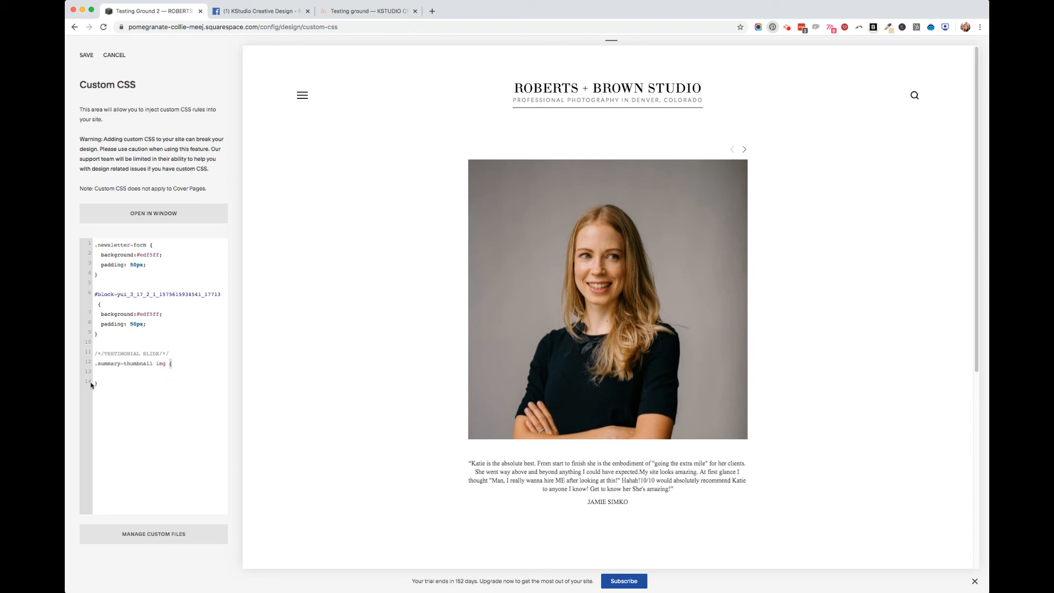
Add border-radius: 50%; and padding: 5px; to the .summary-thumbnail img rule
{"action": "left_click", "coordinate": [102, 376]}
{"action": "type", "text": "border-radius: 50%;"}
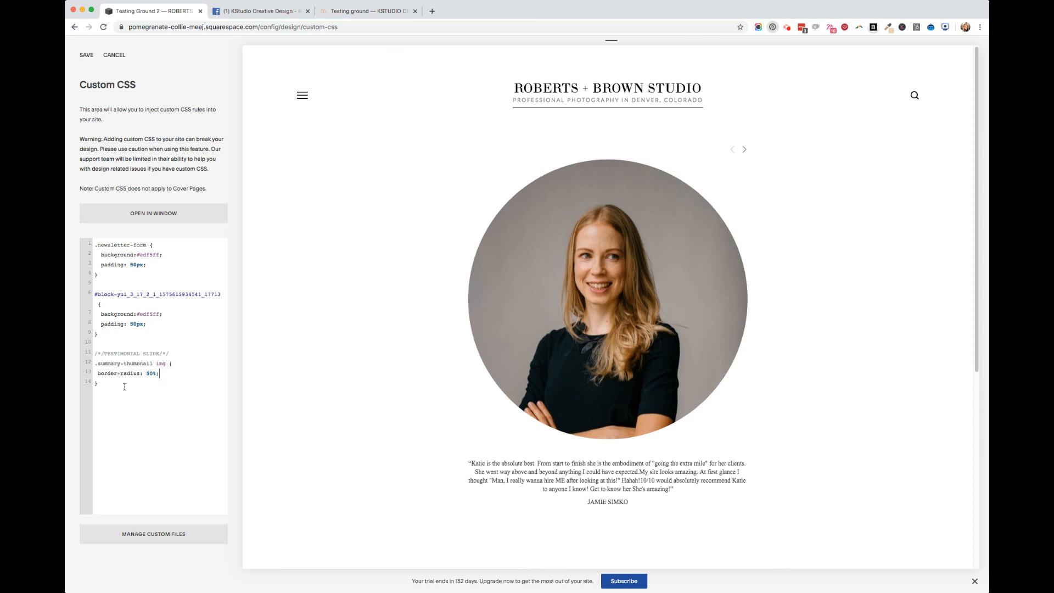
{"action": "type", "text": "padding: 5px;"}
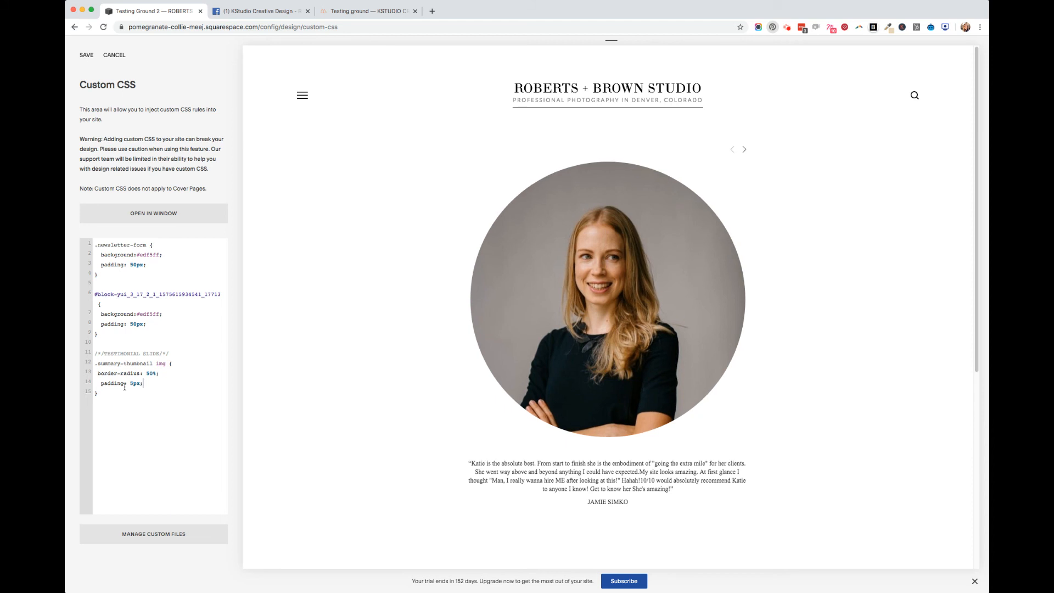
Add max-width: 20%; and margin: auto; to the .summary-thumbnail img rule
{"action": "key", "text": "Return"}
{"action": "type", "text": "max-width: 20%"}
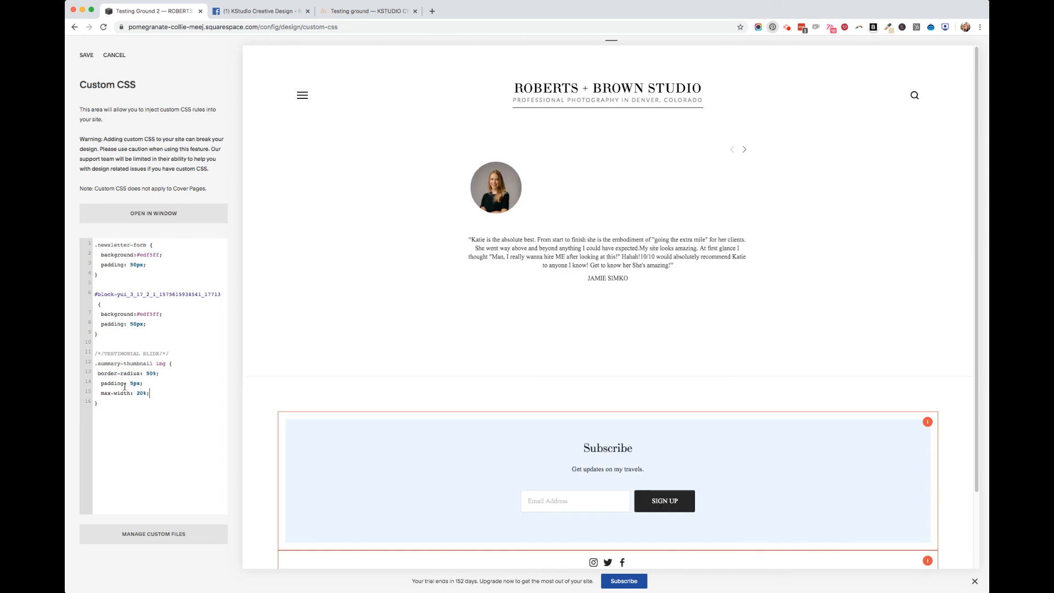
{"action": "type", "text": "margin: auto;"}
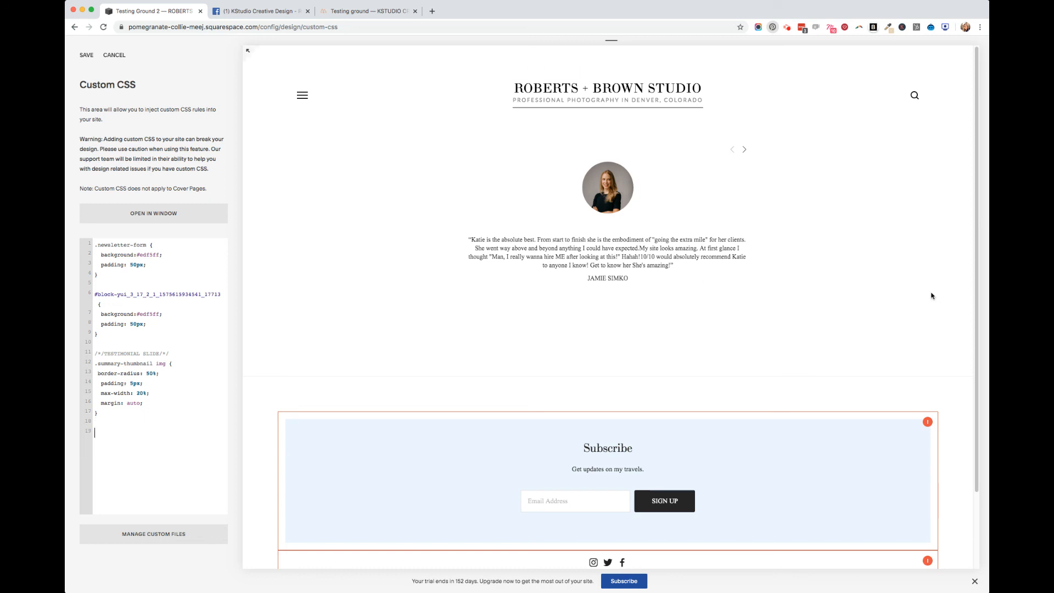
Create a second CSS rule for .summary-thumbnail-container below the thumbnail image rule
{"action": "type", "text": ".summary-thumbnail-container {"}
{"action": "key", "text": "Return"}
Add pointer-events: none !important; to the .summary-thumbnail-container rule and save the custom CSS
{"action": "type", "text": "pointer-events"}
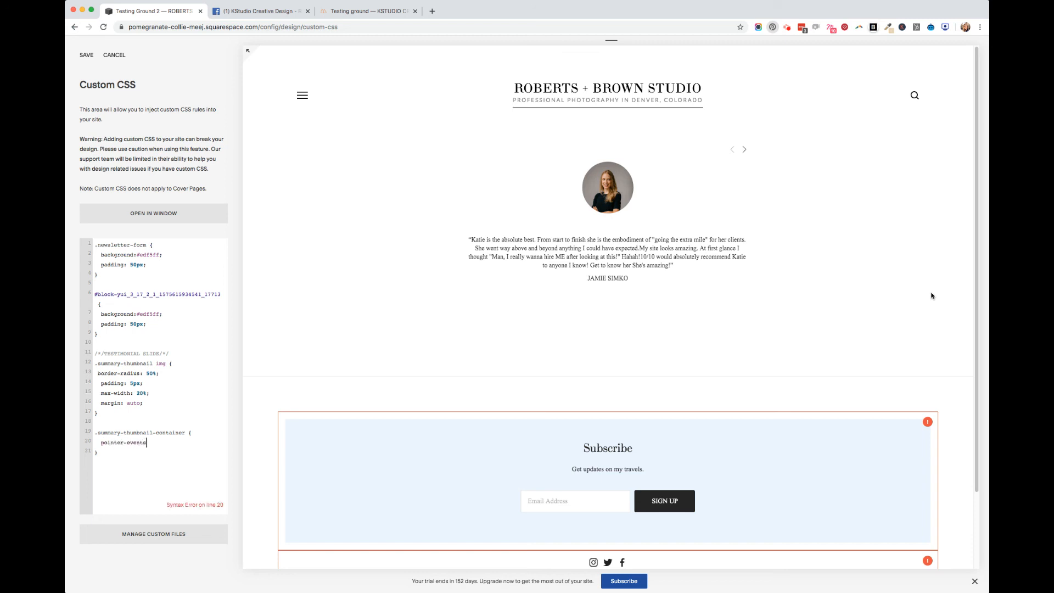
{"action": "type", "text": ": none !important"}
{"action": "type", "text": ";"}
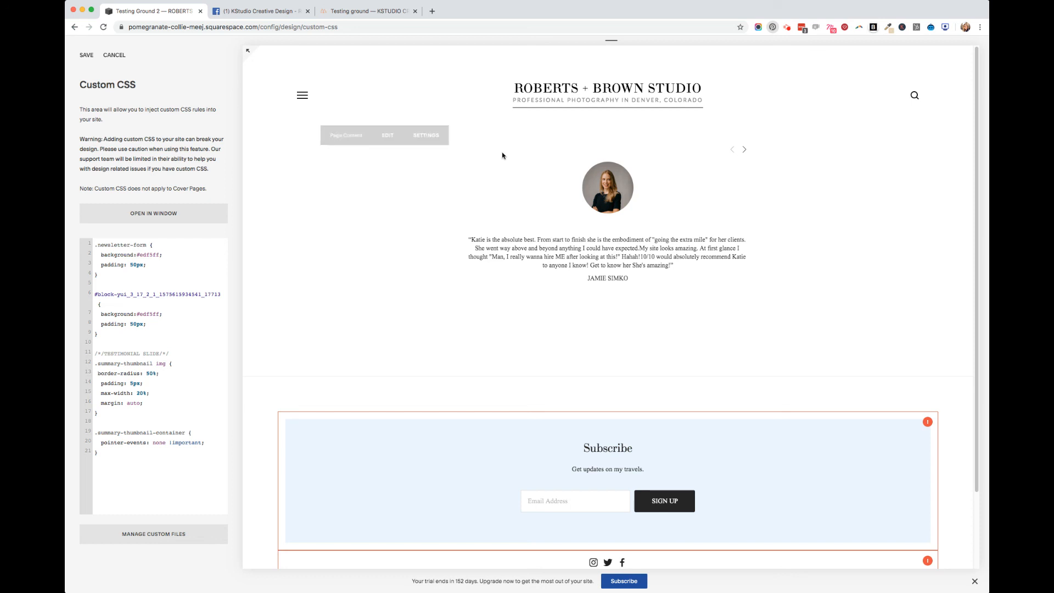
{"action": "left_click", "coordinate": [85, 58]}
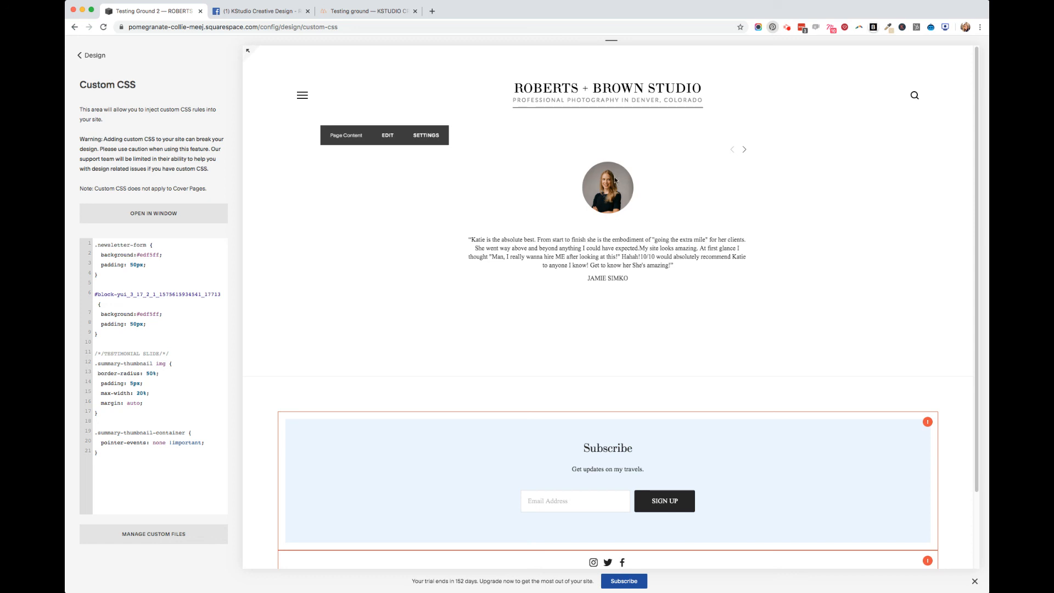
Check the testimonial text and client name in the preview and step through the carousel's slides
{"action": "left_click_drag", "start_coordinate": [471, 241], "coordinate": [697, 263]}
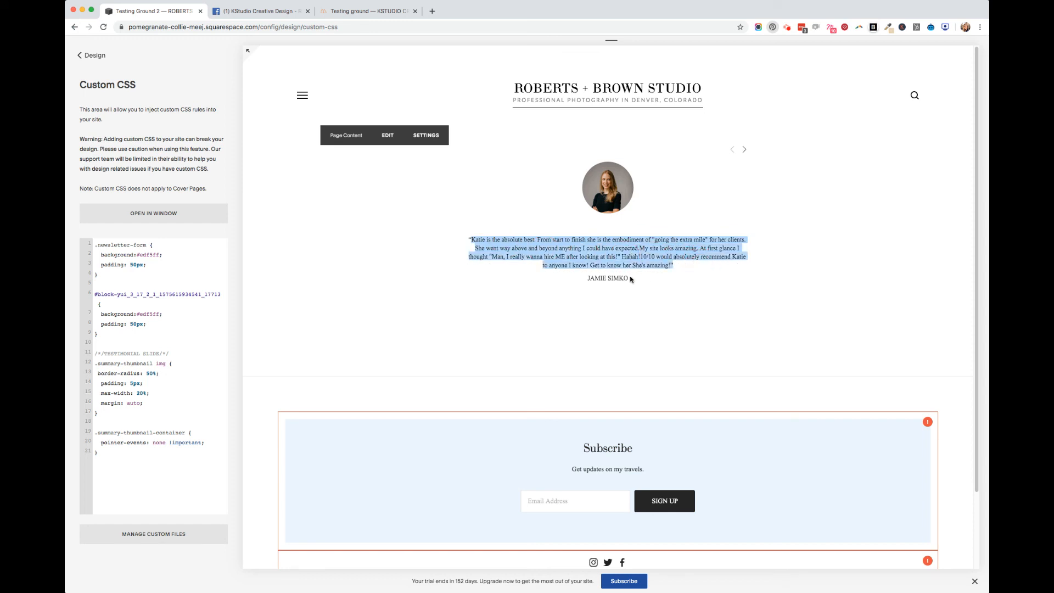
{"action": "left_click_drag", "start_coordinate": [632, 279], "coordinate": [581, 282]}
{"action": "left_click", "coordinate": [713, 169]}
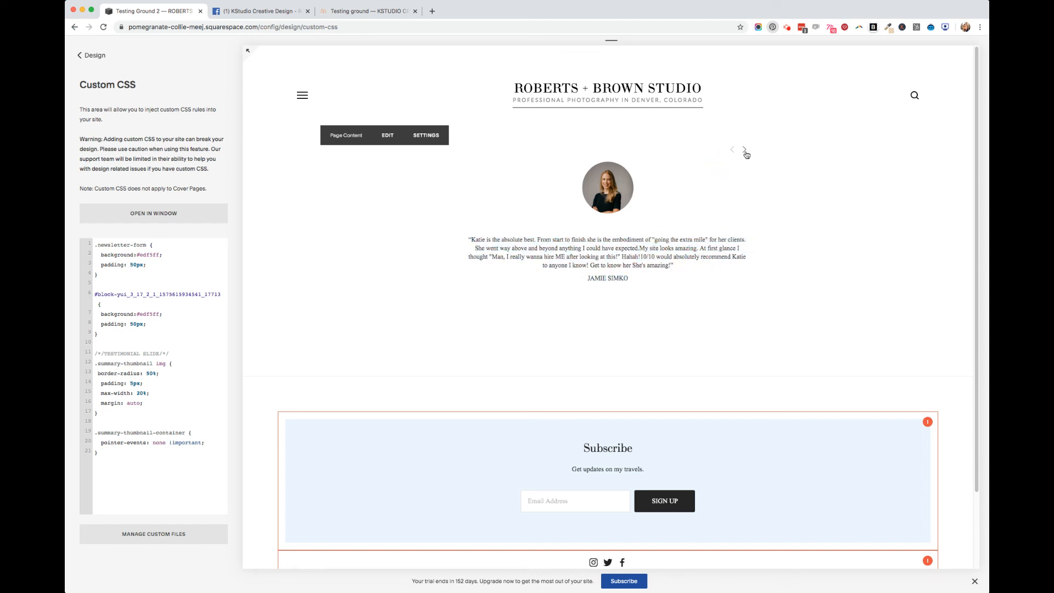
{"action": "left_click", "coordinate": [745, 152]}
{"action": "left_click", "coordinate": [744, 152]}
{"action": "left_click", "coordinate": [744, 152]}
{"action": "left_click", "coordinate": [746, 151]}
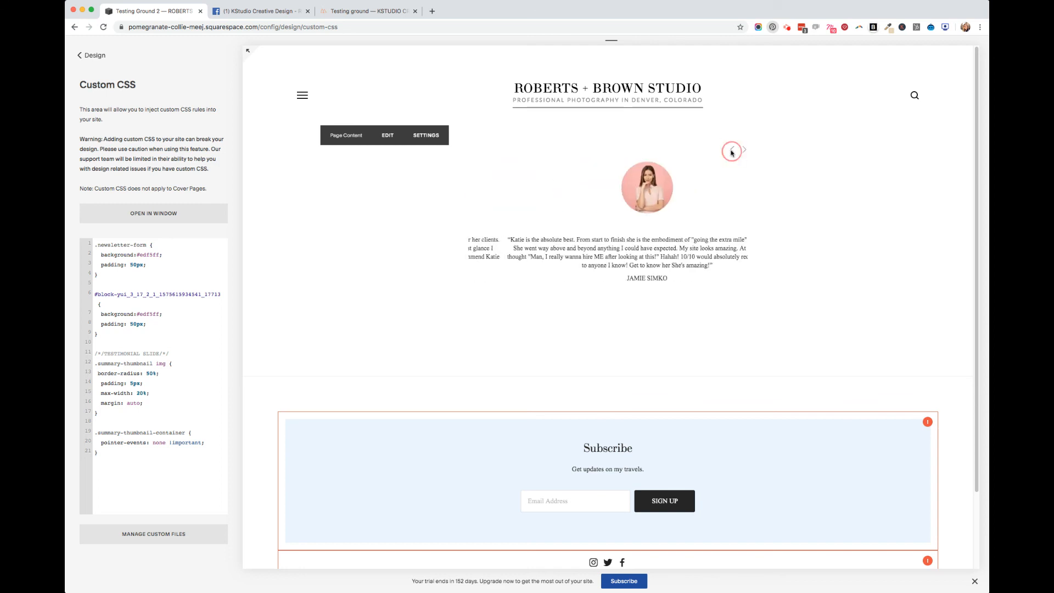
{"action": "left_click", "coordinate": [746, 152]}
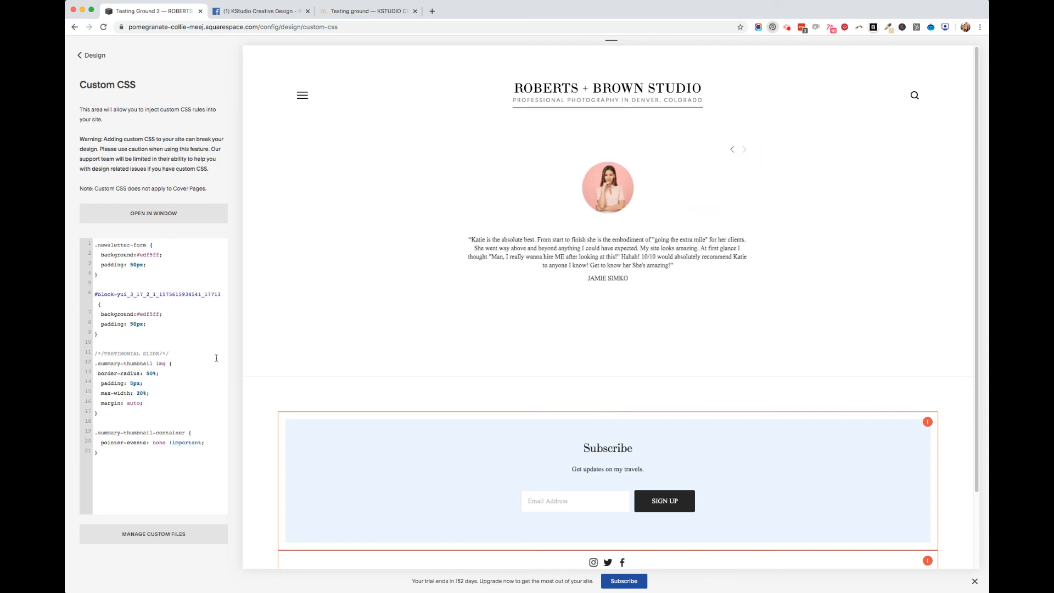